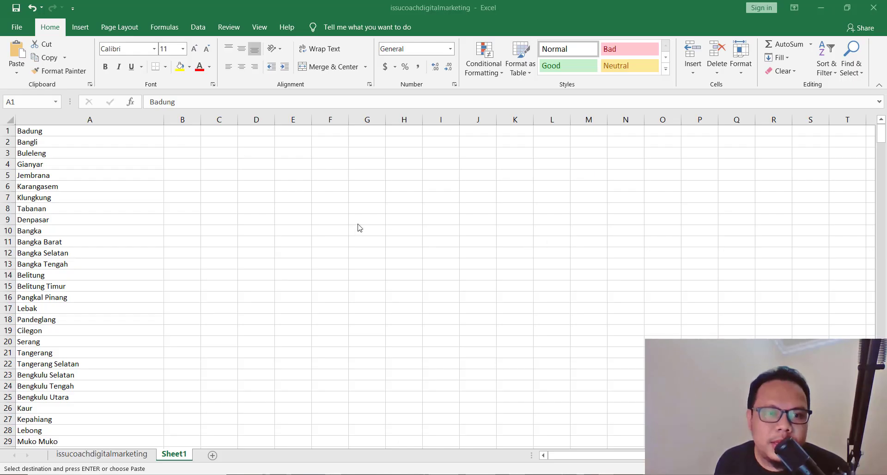
- Look through the list of Indonesian city and regency names in column A of Sheet1, from the first row to the last
{"action": "scroll", "coordinate": [325, 222], "scroll_direction": "down", "scroll_amount": 4}
{"action": "scroll", "coordinate": [350, 281], "scroll_direction": "up", "scroll_amount": 4}
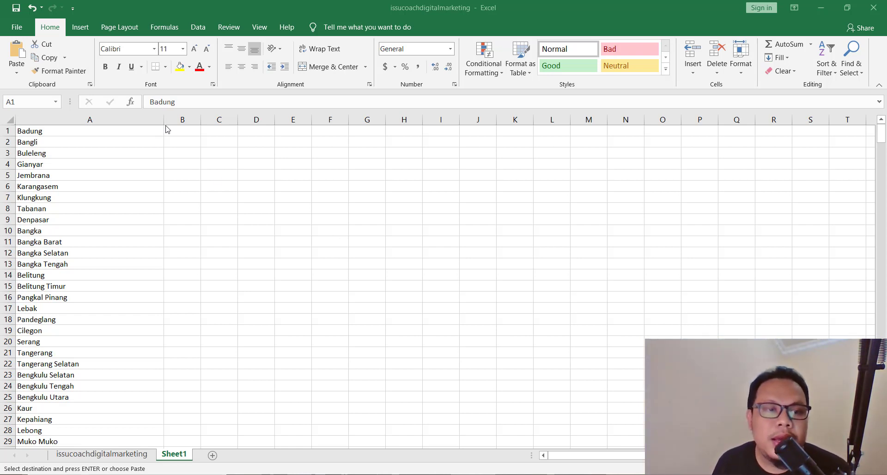
{"action": "key", "text": "ctrl+space"}
{"action": "left_click", "coordinate": [129, 141]}
{"action": "key", "text": "Up"}
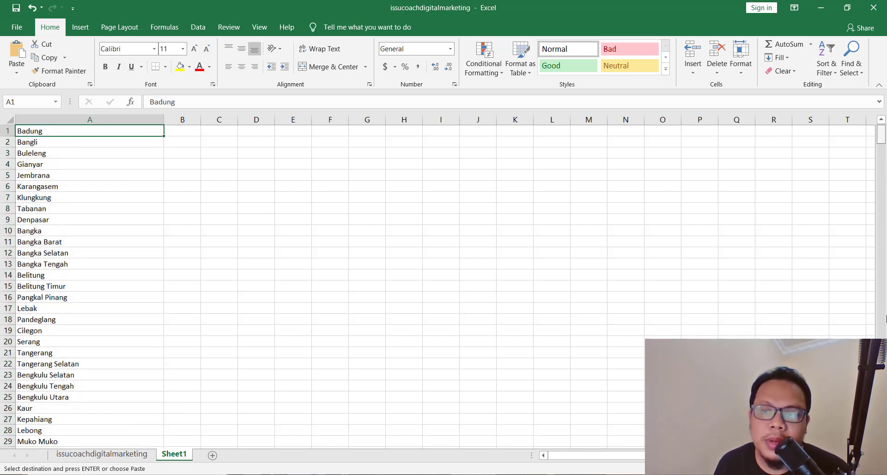
{"action": "left_click_drag", "start_coordinate": [881, 134], "coordinate": [882, 418]}
{"action": "scroll", "coordinate": [83, 340], "scroll_direction": "down", "scroll_amount": 5}
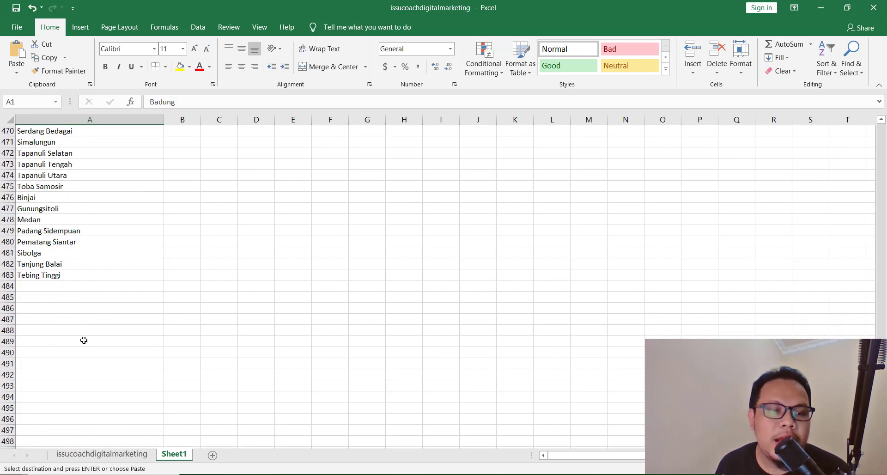
{"action": "scroll", "coordinate": [84, 340], "scroll_direction": "up", "scroll_amount": 17}
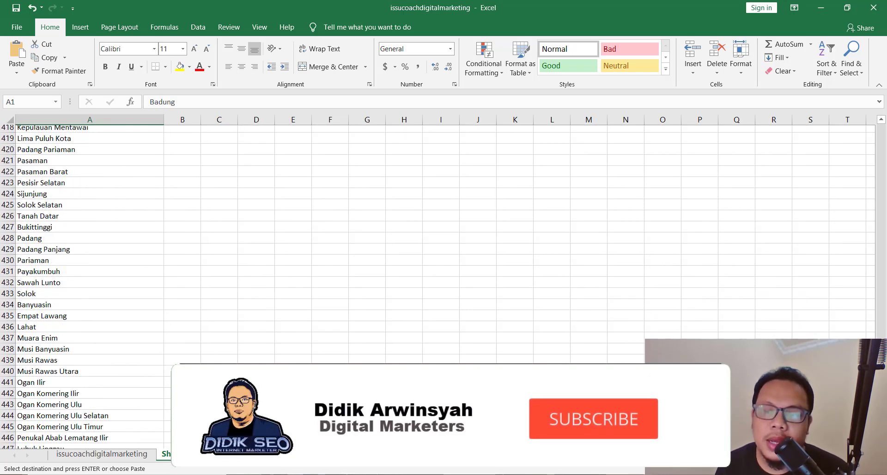
{"action": "left_click_drag", "start_coordinate": [881, 377], "coordinate": [882, 134]}
{"action": "scroll", "coordinate": [129, 270], "scroll_direction": "down", "scroll_amount": 7}
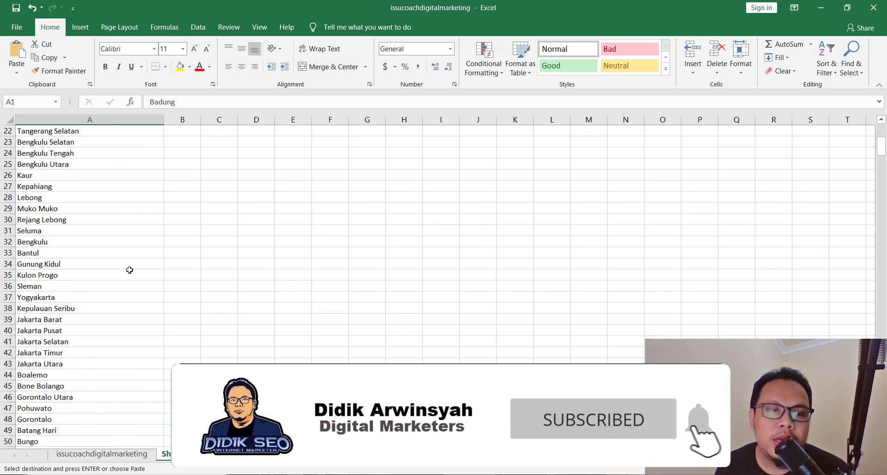
{"action": "scroll", "coordinate": [130, 269], "scroll_direction": "down", "scroll_amount": 20}
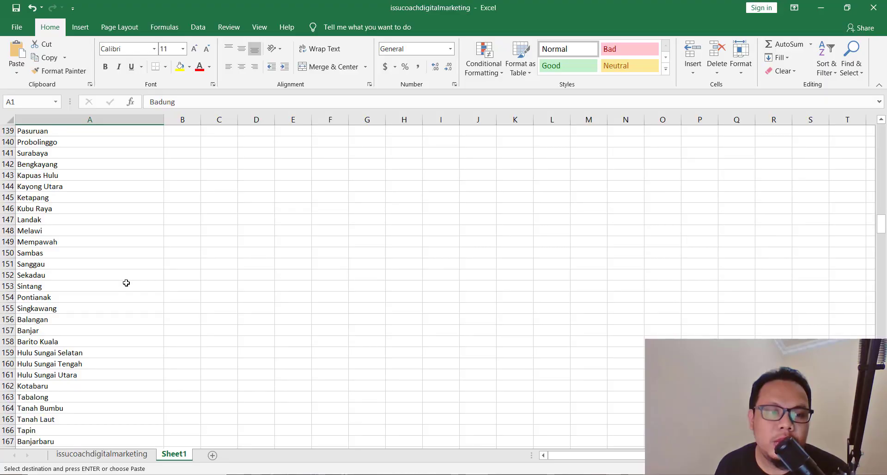
{"action": "scroll", "coordinate": [126, 283], "scroll_direction": "down", "scroll_amount": 20}
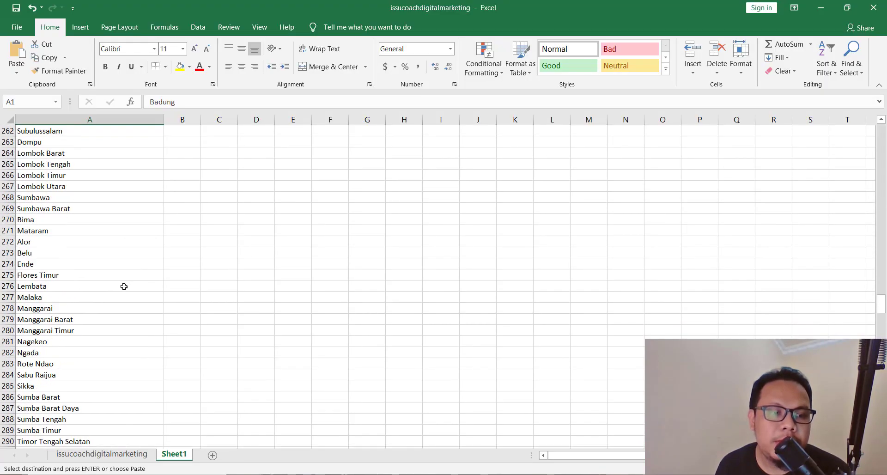
{"action": "scroll", "coordinate": [124, 287], "scroll_direction": "down", "scroll_amount": 20}
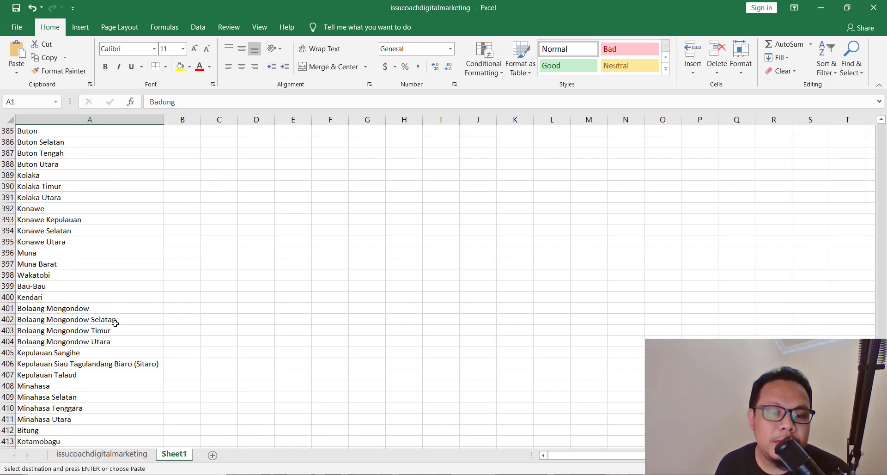
{"action": "scroll", "coordinate": [115, 323], "scroll_direction": "down", "scroll_amount": 6}
- Switch to the Chrome browser and open google.com in a new tab
{"action": "key", "text": "alt+Tab"}
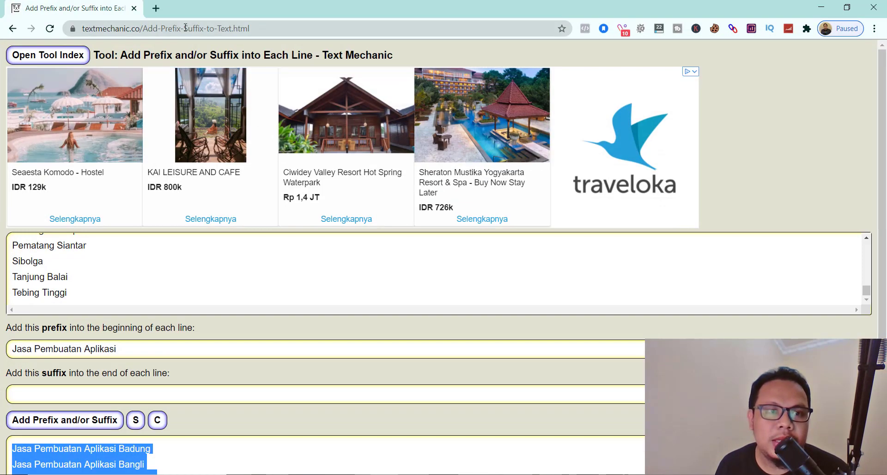
{"action": "left_click", "coordinate": [156, 9]}
{"action": "type", "text": "google.com"}
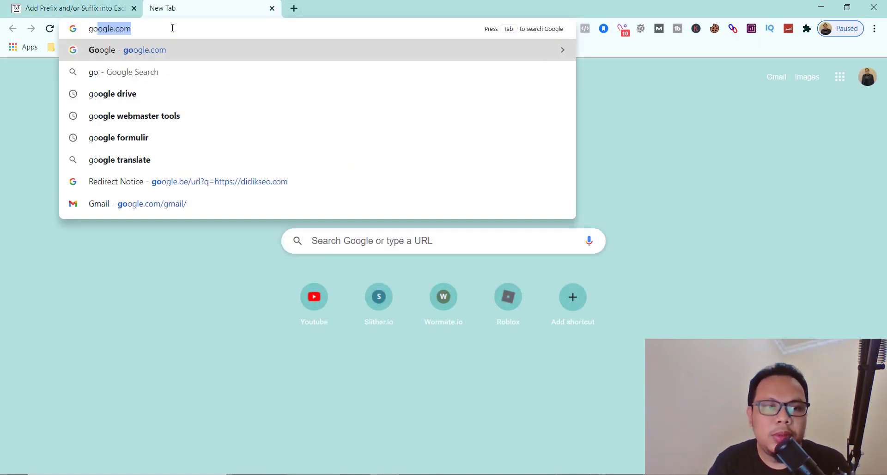
{"action": "key", "text": "Return"}
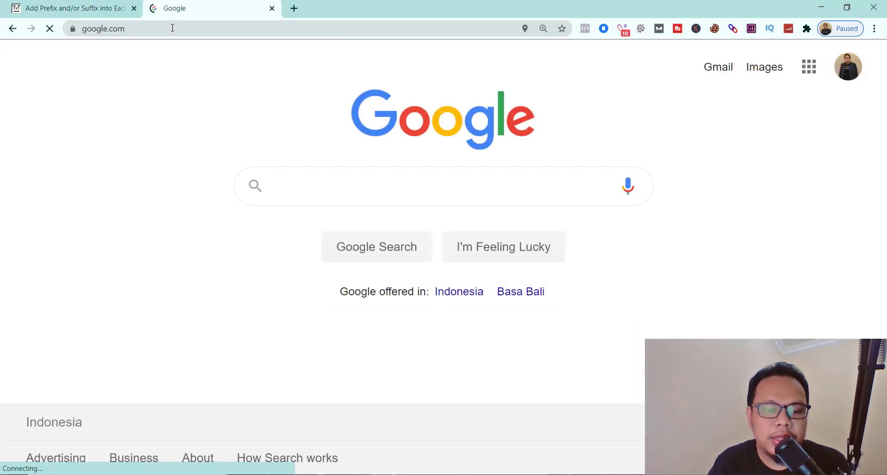
- Search Google for "kota dan kabupaten indonesia wikipedia"
{"action": "type", "text": "kota dan kabu"}
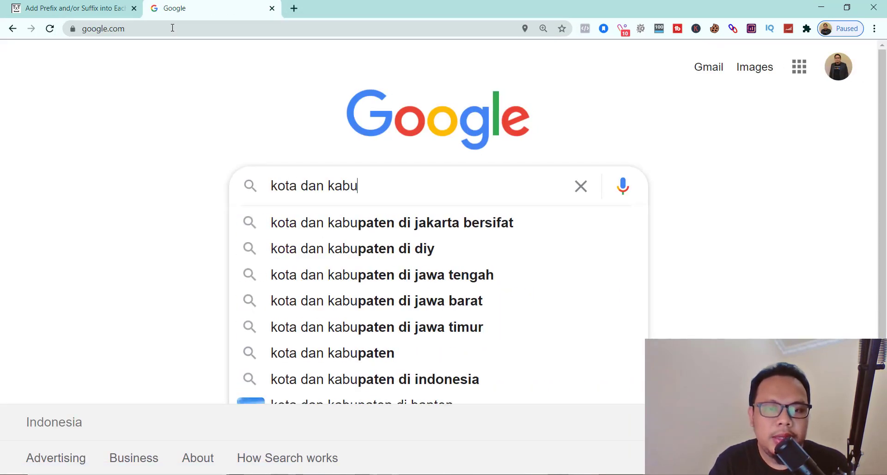
{"action": "type", "text": "p[at"}
{"action": "key", "text": "BackSpace"}
{"action": "key", "text": "BackSpace"}
{"action": "key", "text": "BackSpace"}
{"action": "type", "text": "aten"}
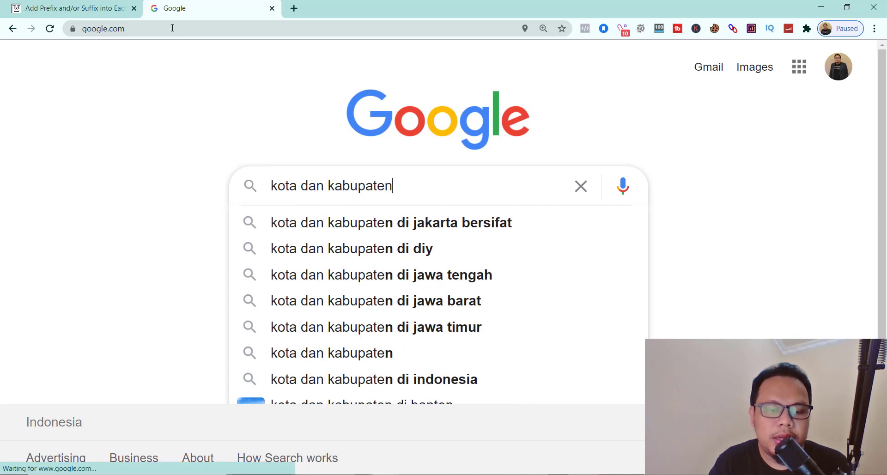
{"action": "type", "text": " indonesia w"}
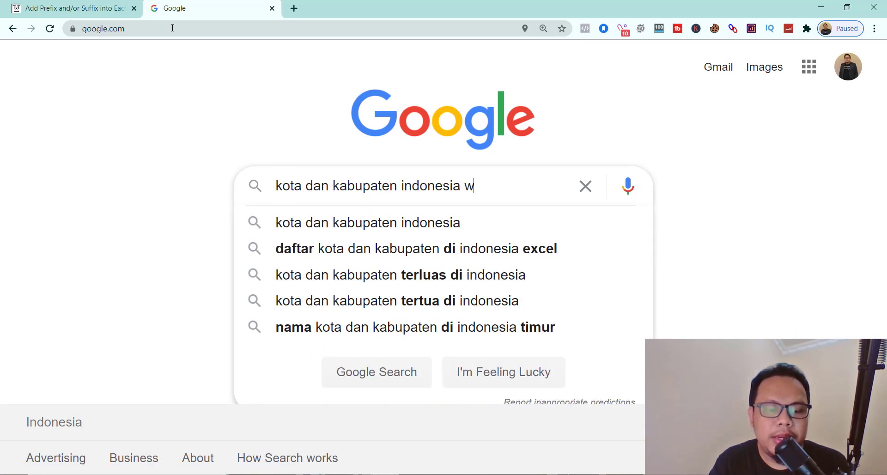
{"action": "type", "text": "ikipedia"}
{"action": "key", "text": "Return"}
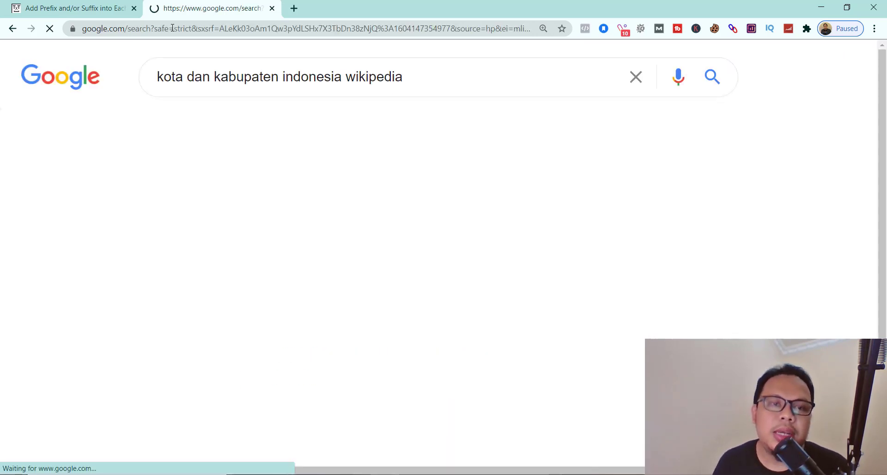
- Open the Indonesian Wikipedia article "Daftar kabupaten dan kota di Indonesia" and look through its tables of regencies and cities
{"action": "scroll", "coordinate": [268, 199], "scroll_direction": "down", "scroll_amount": 1}
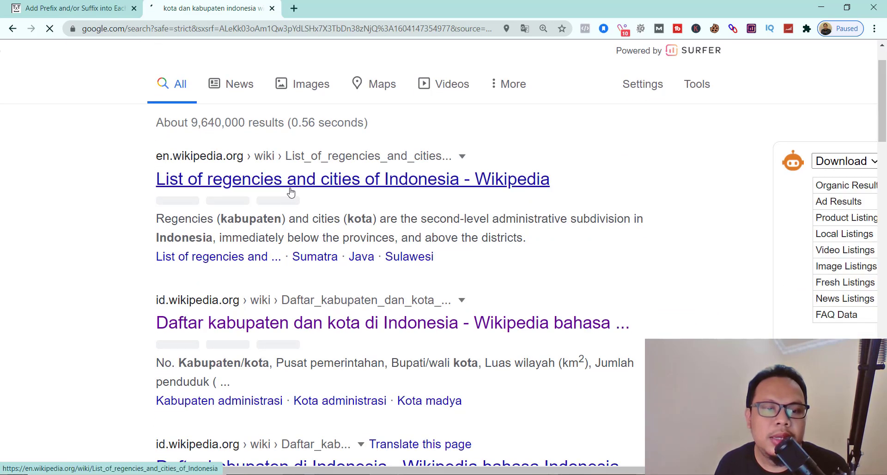
{"action": "left_click", "coordinate": [370, 324]}
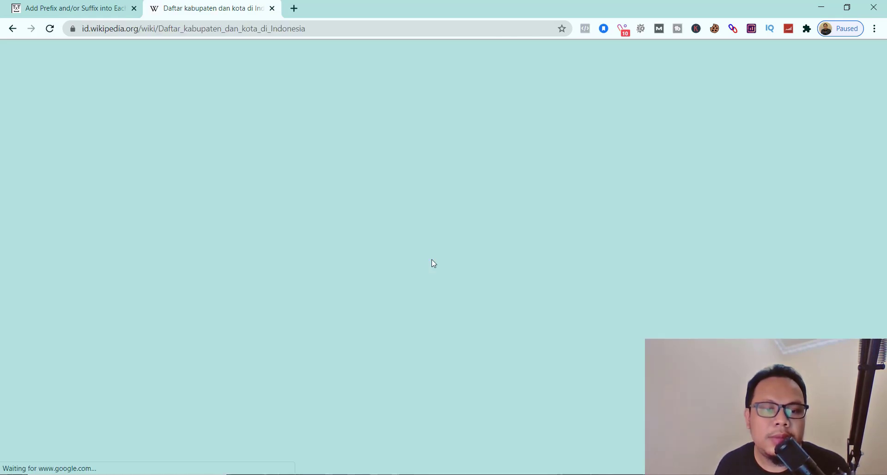
{"action": "scroll", "coordinate": [259, 245], "scroll_direction": "down", "scroll_amount": 6}
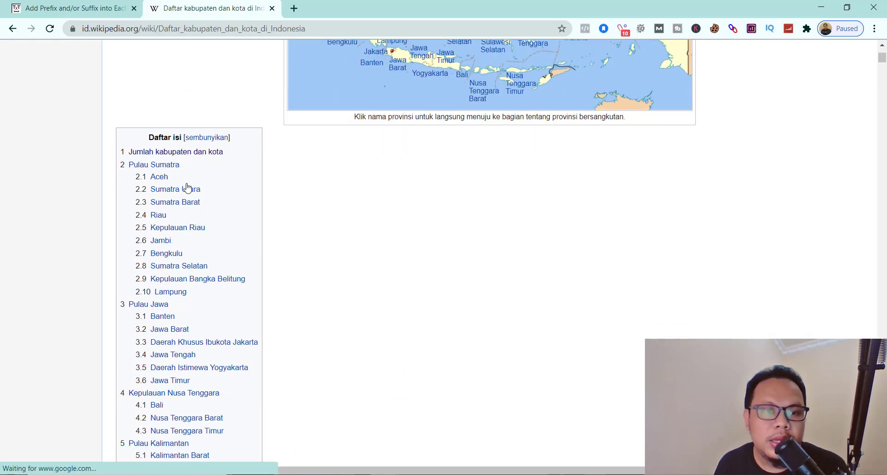
{"action": "scroll", "coordinate": [187, 187], "scroll_direction": "down", "scroll_amount": 20}
{"action": "scroll", "coordinate": [189, 187], "scroll_direction": "up", "scroll_amount": 7}
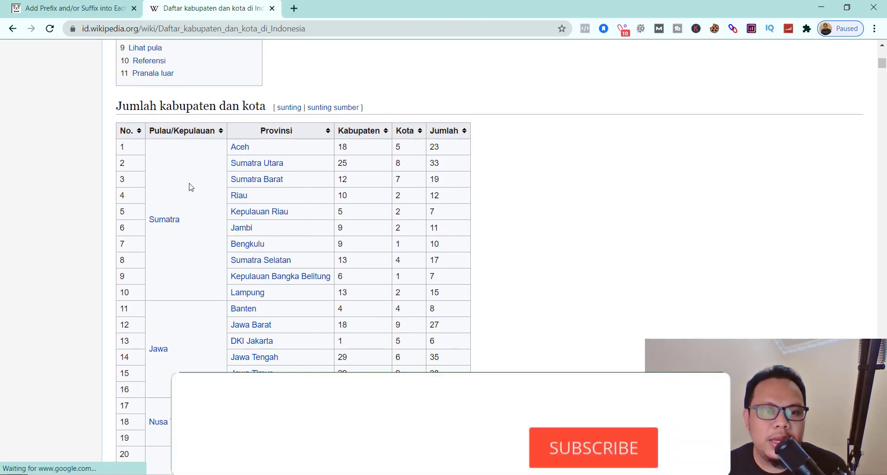
{"action": "scroll", "coordinate": [192, 203], "scroll_direction": "down", "scroll_amount": 15}
{"action": "scroll", "coordinate": [195, 222], "scroll_direction": "up", "scroll_amount": 2}
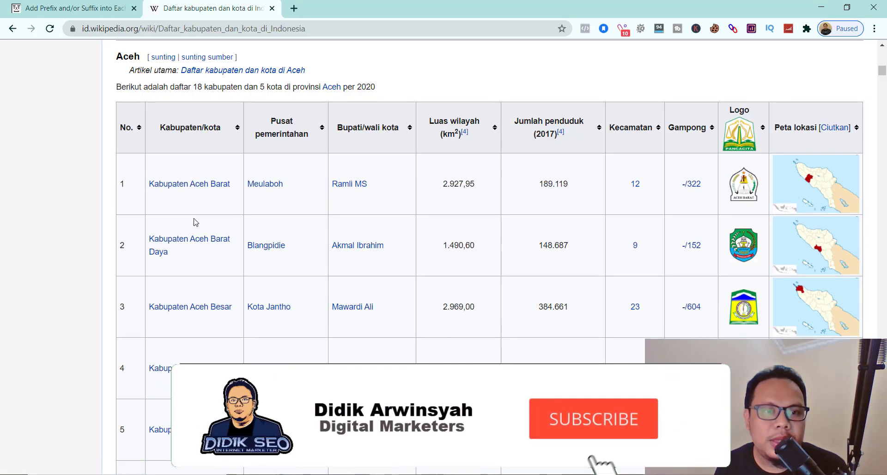
{"action": "scroll", "coordinate": [198, 229], "scroll_direction": "down", "scroll_amount": 20}
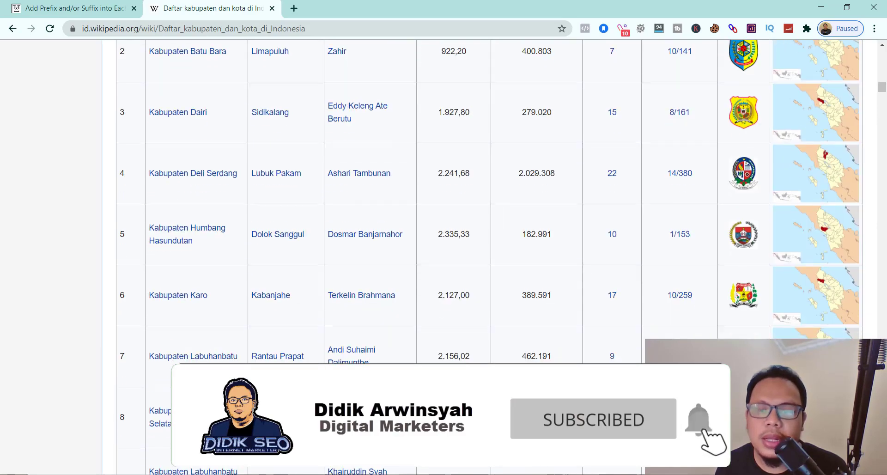
- Switch back to the issucoachdigitalmarketing workbook in Excel and review the column A city names from the end back to the top
{"action": "mouse_move", "coordinate": [517, 474]}
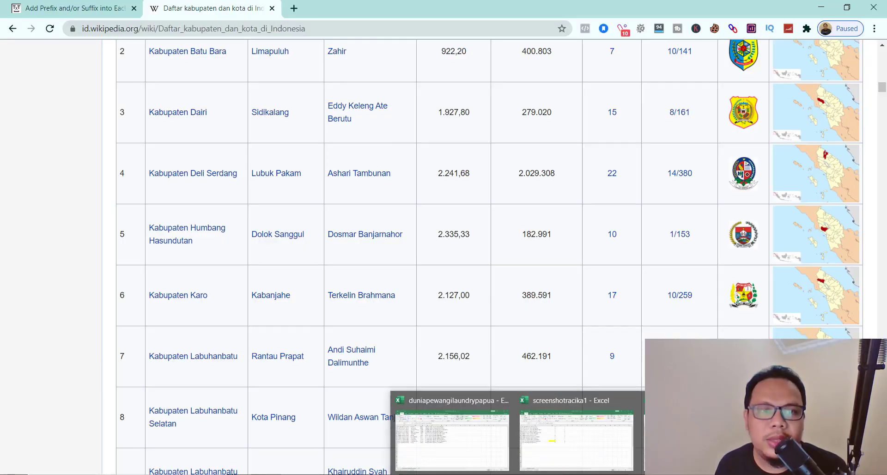
{"action": "left_click", "coordinate": [707, 439]}
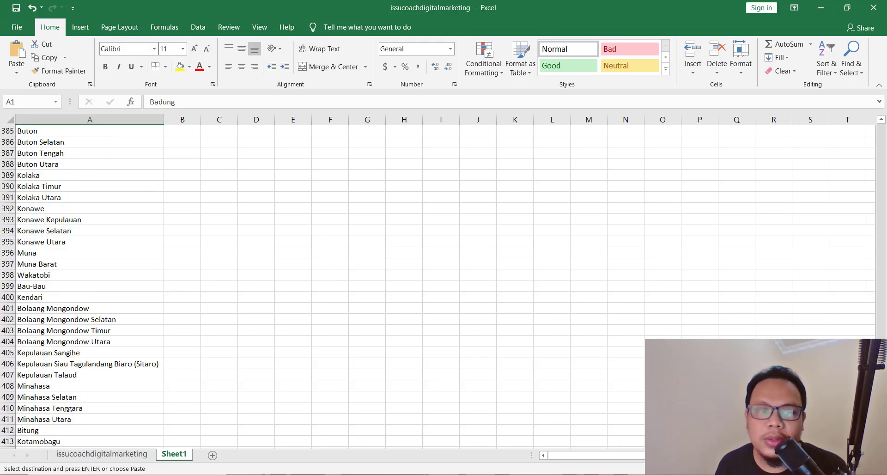
{"action": "left_click_drag", "start_coordinate": [881, 370], "coordinate": [882, 416]}
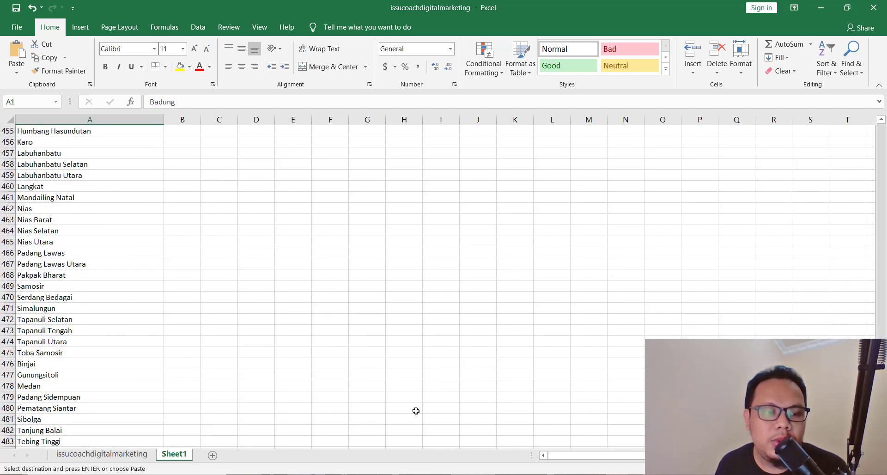
{"action": "scroll", "coordinate": [416, 410], "scroll_direction": "down", "scroll_amount": 3}
{"action": "scroll", "coordinate": [485, 386], "scroll_direction": "up", "scroll_amount": 12}
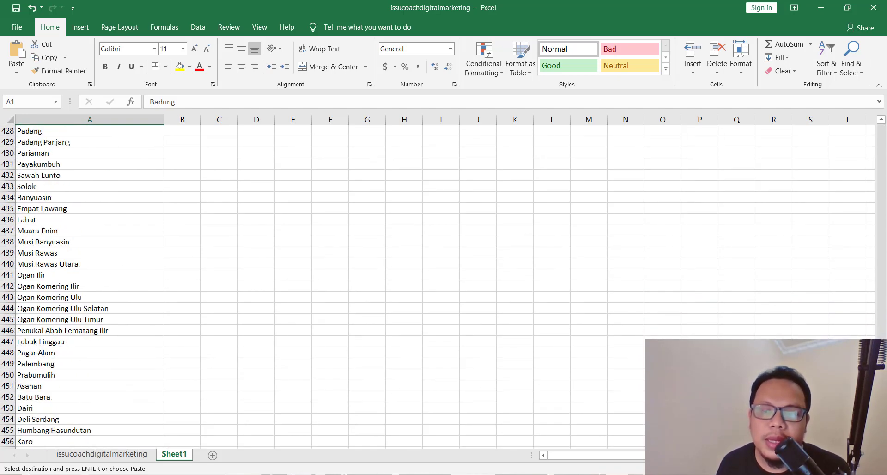
{"action": "scroll", "coordinate": [885, 198], "scroll_direction": "up", "scroll_amount": 20}
{"action": "scroll", "coordinate": [885, 131], "scroll_direction": "up", "scroll_amount": 20}
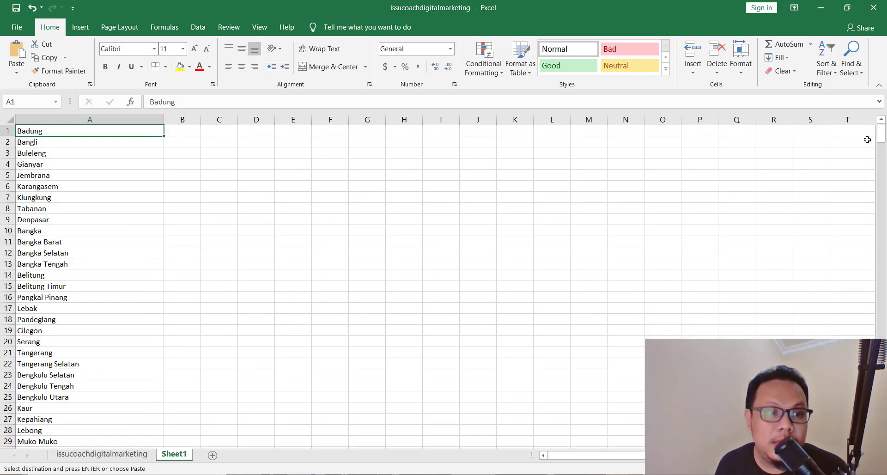
{"action": "left_click_drag", "start_coordinate": [116, 132], "coordinate": [109, 424]}
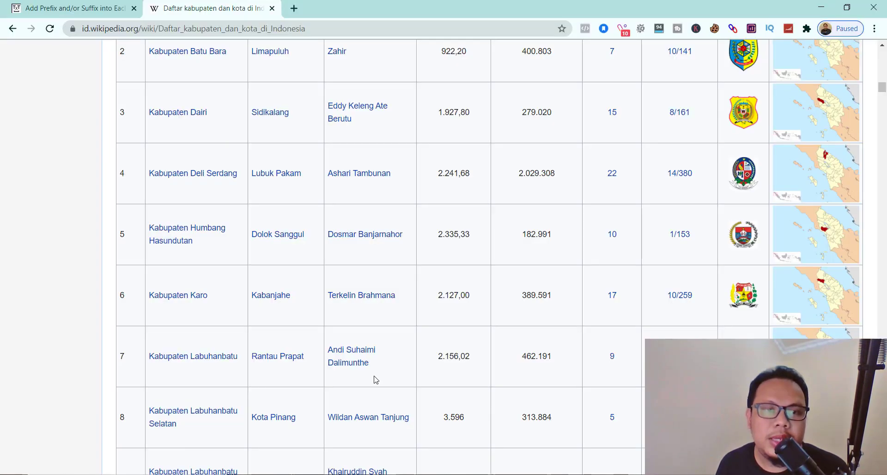
- Switch to the Chrome browser and open textmechanic.co in a new tab
{"action": "key", "text": "alt+Tab"}
{"action": "left_click", "coordinate": [294, 9]}
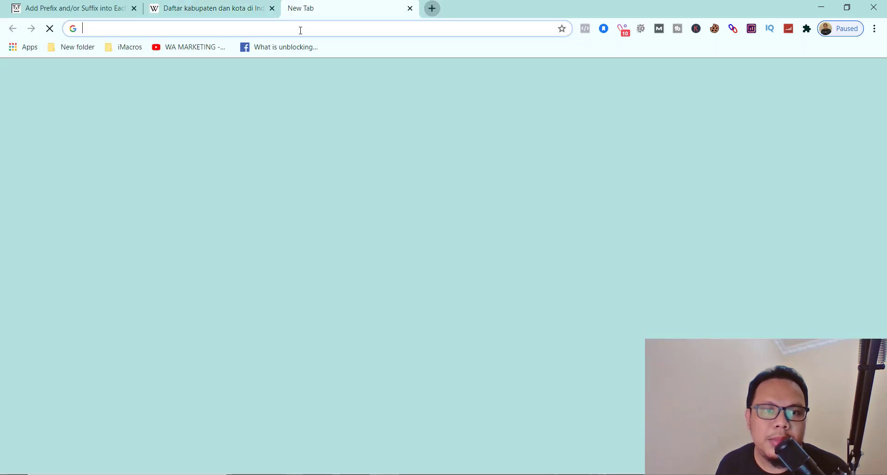
{"action": "type", "text": "text"}
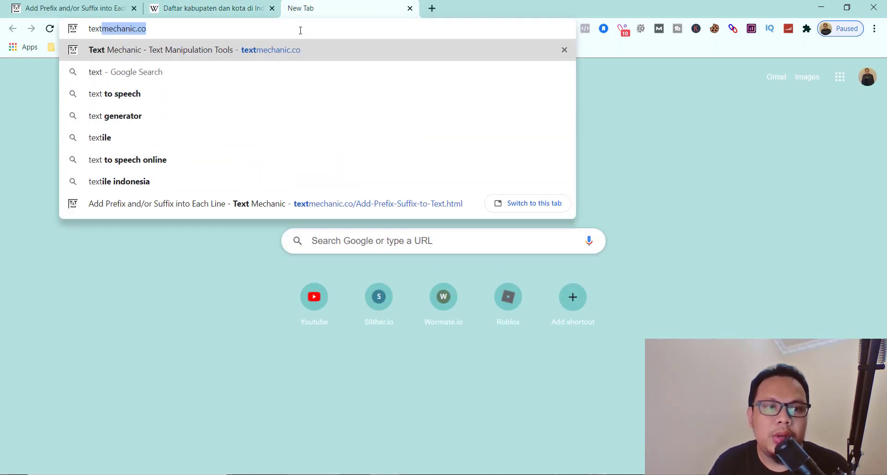
{"action": "key", "text": "Return"}
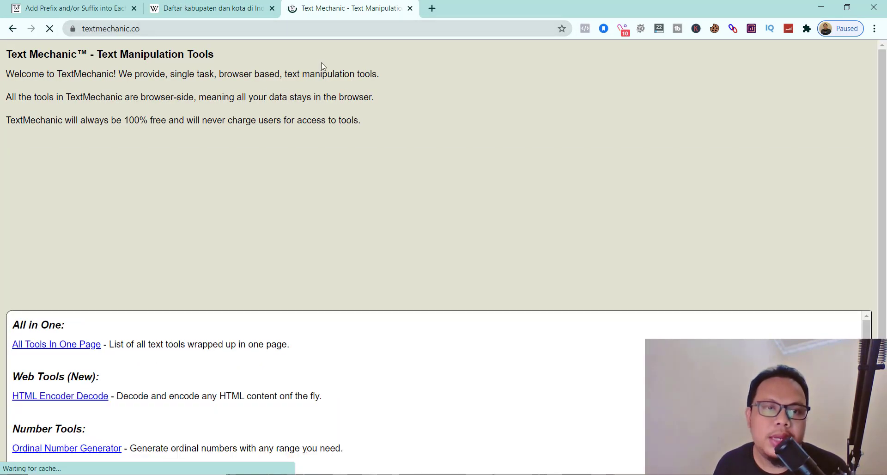
- Find the Basic Text Tools in the tool list and open "Add Prefix/Suffix into Line"
{"action": "scroll", "coordinate": [495, 254], "scroll_direction": "down", "scroll_amount": 3}
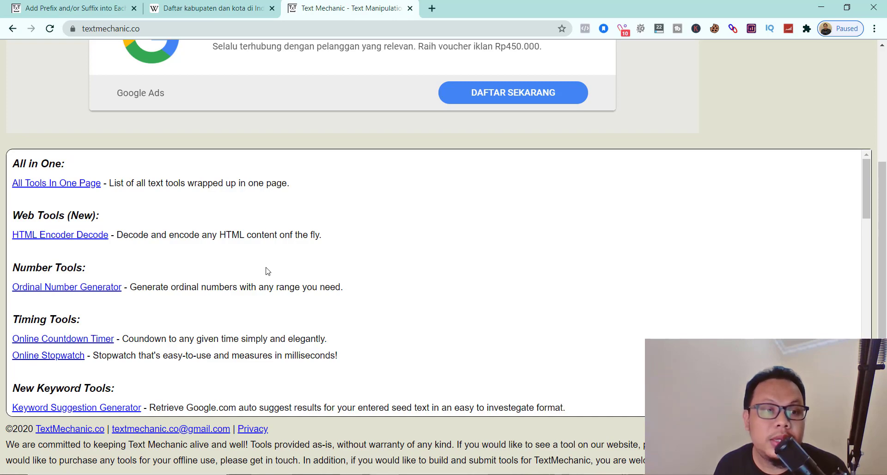
{"action": "scroll", "coordinate": [267, 272], "scroll_direction": "down", "scroll_amount": 8}
{"action": "scroll", "coordinate": [185, 273], "scroll_direction": "up", "scroll_amount": 2}
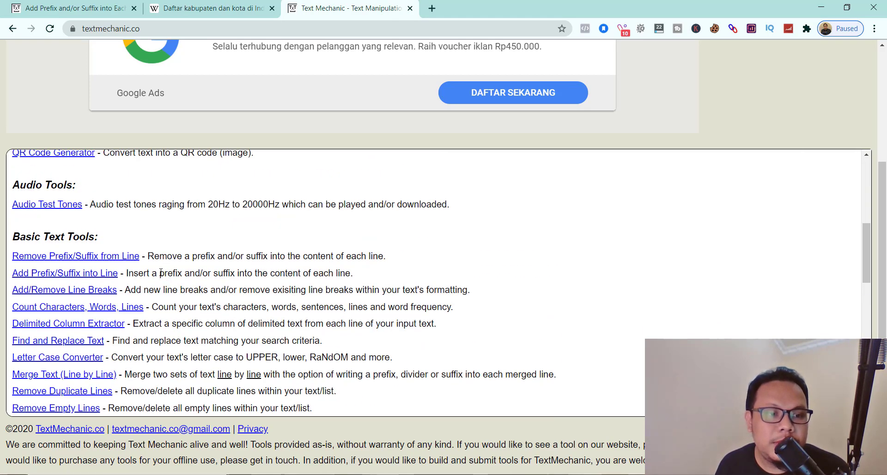
{"action": "left_click", "coordinate": [42, 278]}
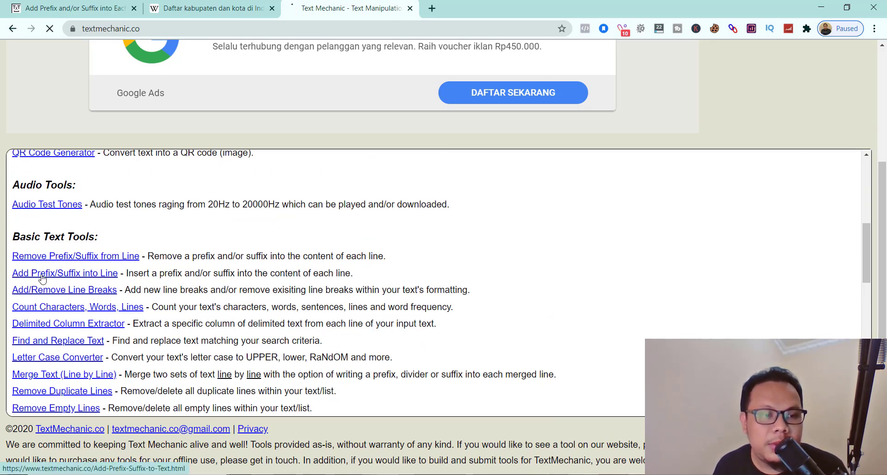
- Replace the placeholder text in the tool's input box with the copied list of city names
{"action": "left_click_drag", "start_coordinate": [216, 263], "coordinate": [12, 245]}
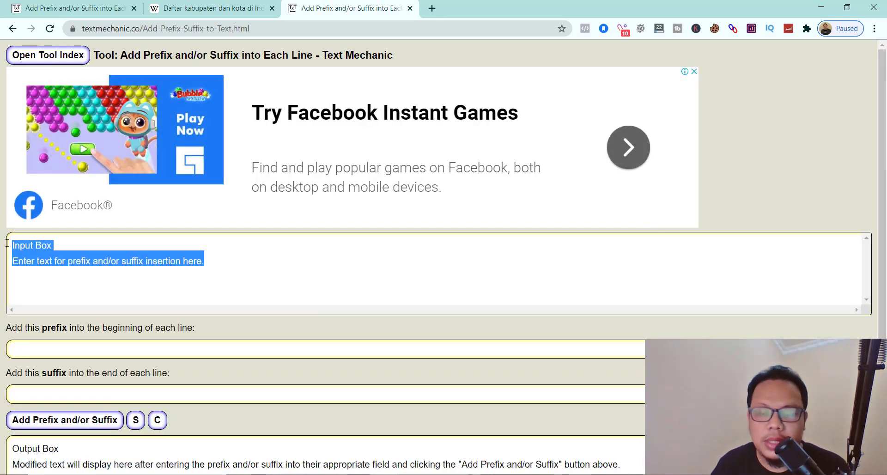
{"action": "key", "text": "BackSpace"}
{"action": "key", "text": "ctrl+v"}
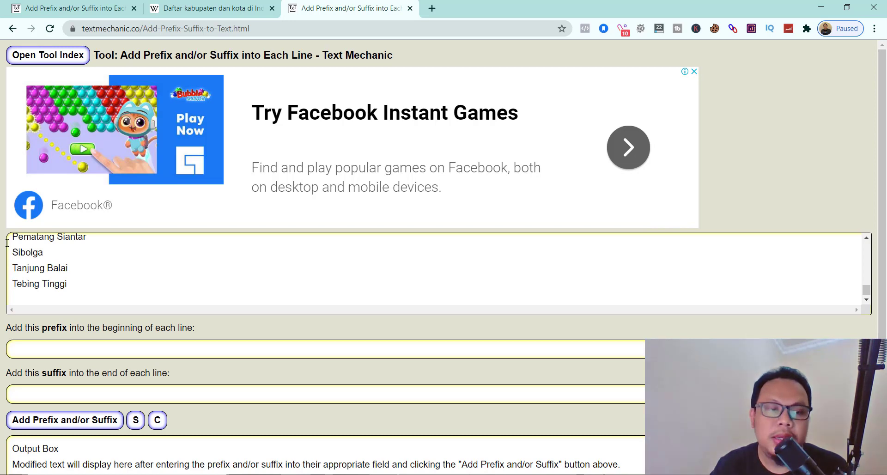
- Remove the blank line after the last city and add the prefix "Jasa Pembuatan Website Murah" plus a space to every line
{"action": "key", "text": "BackSpace"}
{"action": "left_click", "coordinate": [51, 355]}
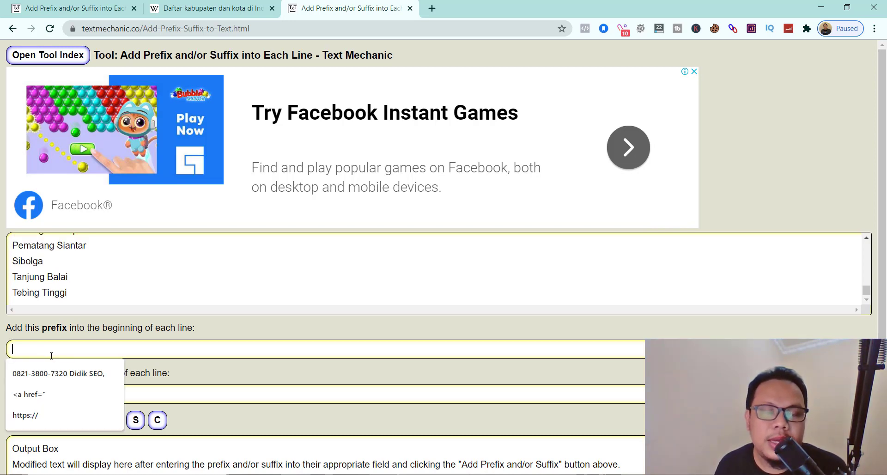
{"action": "left_click", "coordinate": [185, 369]}
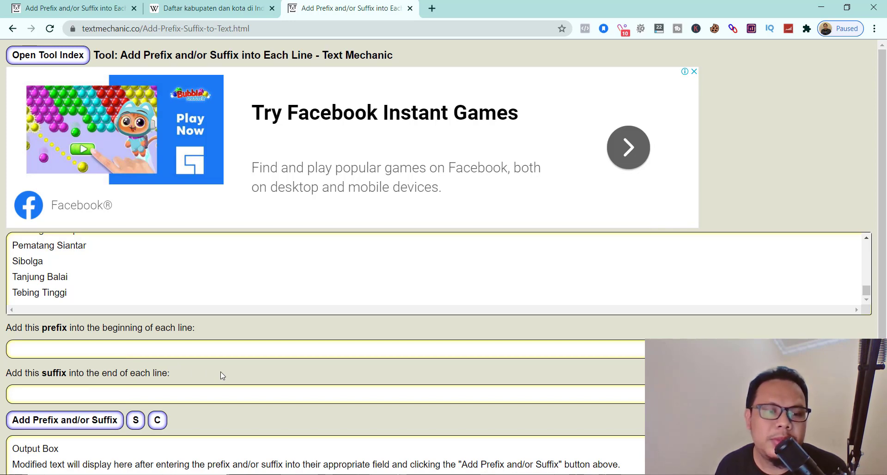
{"action": "left_click", "coordinate": [147, 352]}
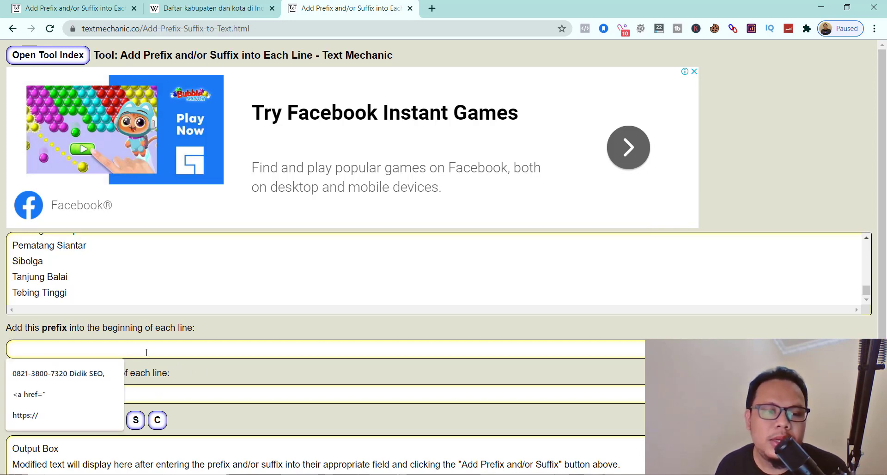
{"action": "left_click", "coordinate": [134, 355]}
{"action": "left_click", "coordinate": [134, 354]}
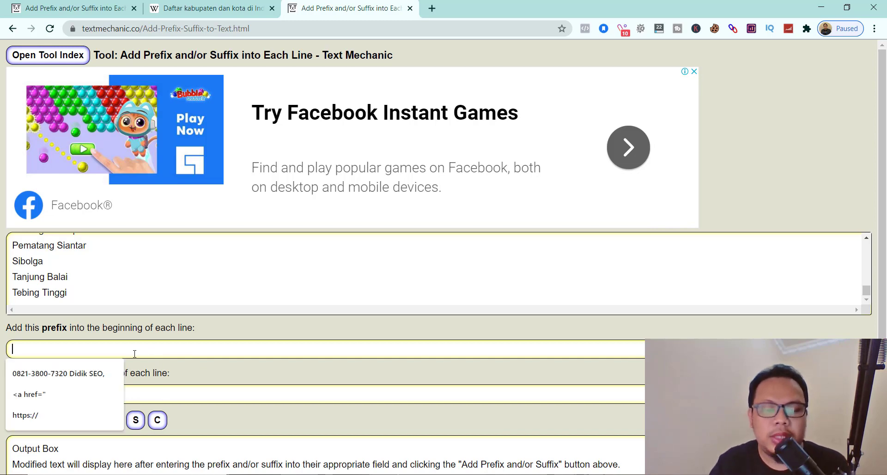
{"action": "type", "text": "Jasa Pembuatan "}
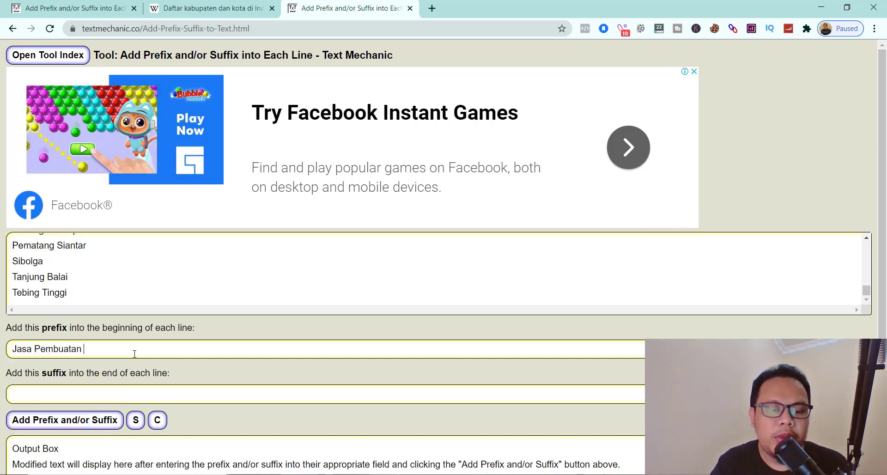
{"action": "type", "text": "Website Muah"}
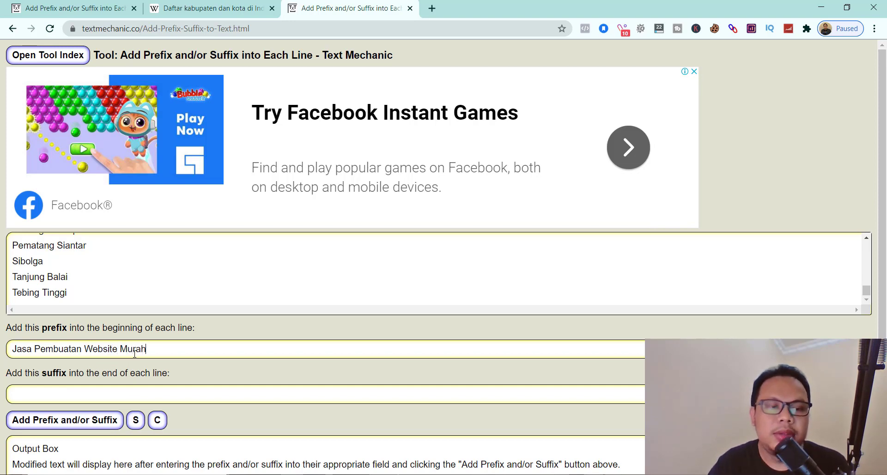
{"action": "left_click", "coordinate": [64, 420]}
{"action": "scroll", "coordinate": [165, 403], "scroll_direction": "down", "scroll_amount": 2}
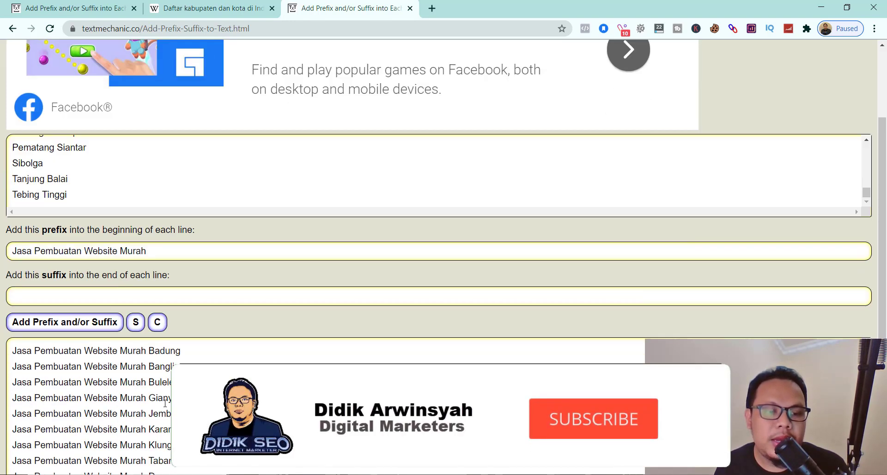
- Copy all the generated "Jasa Pembuatan Website Murah" keywords from the output box
{"action": "scroll", "coordinate": [165, 403], "scroll_direction": "down", "scroll_amount": 2}
{"action": "left_click", "coordinate": [166, 353]}
{"action": "key", "text": "ctrl+a"}
{"action": "key", "text": "ctrl+c"}
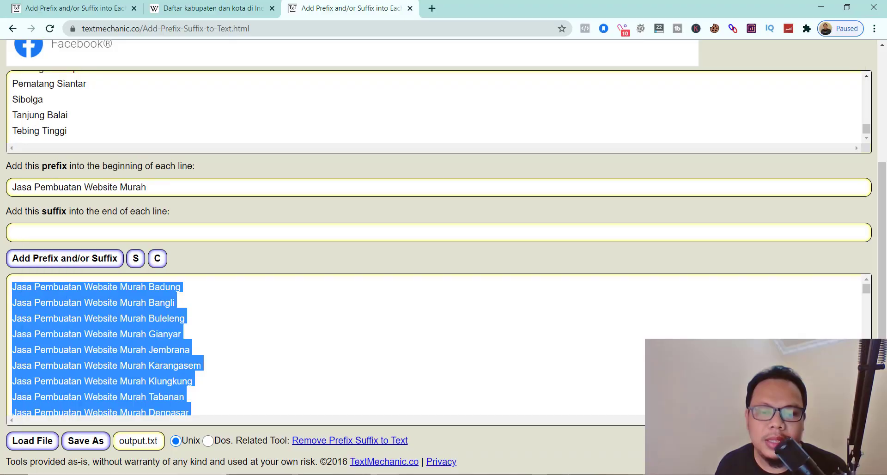
- Switch to the issucoachdigitalmarketing workbook in Excel, add a new sheet and widen its column A for long keywords
{"action": "left_click", "coordinate": [513, 467]}
{"action": "left_click", "coordinate": [453, 435]}
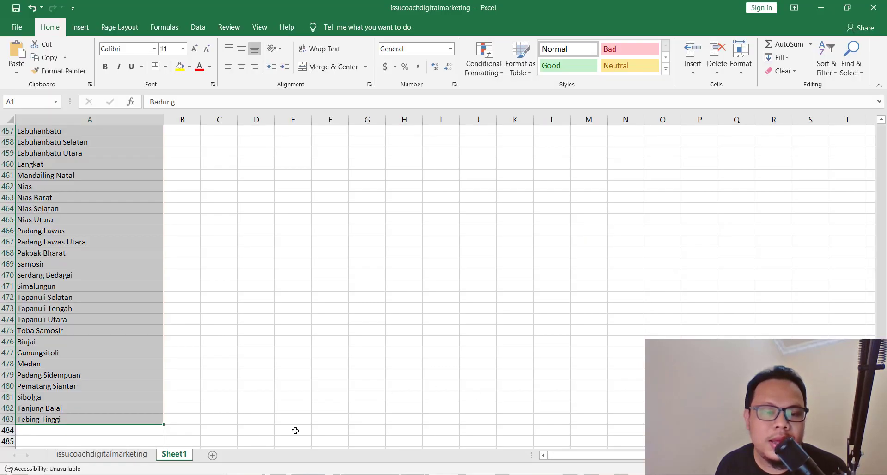
{"action": "left_click", "coordinate": [212, 455]}
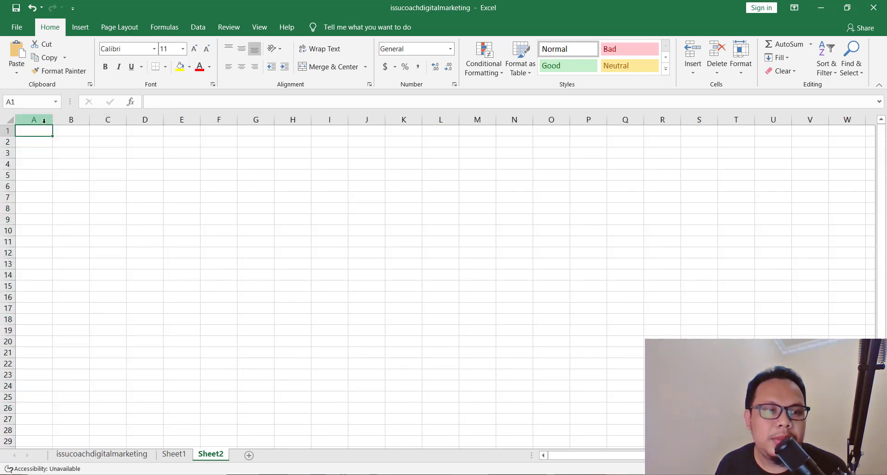
{"action": "left_click_drag", "start_coordinate": [53, 121], "coordinate": [225, 147]}
- Enter the heading "Keyword Target Berdasarkan Kota/Kabupaten" in cell A1 of the new sheet
{"action": "double_click", "coordinate": [158, 133]}
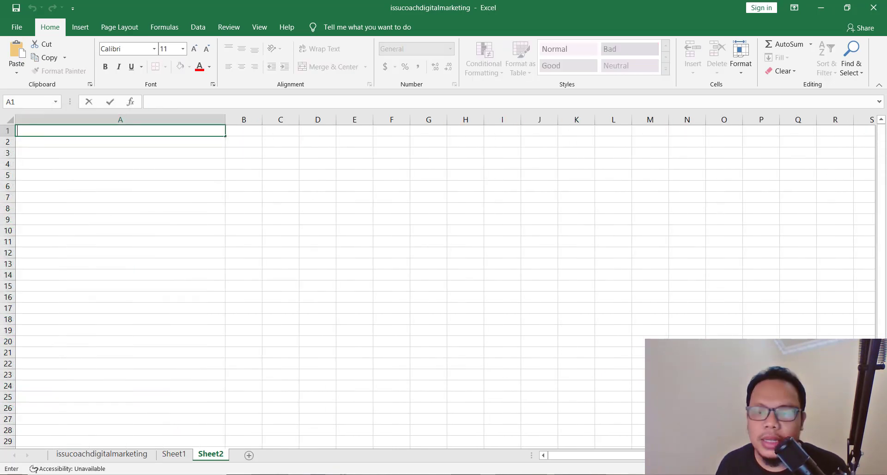
{"action": "type", "text": "Key"}
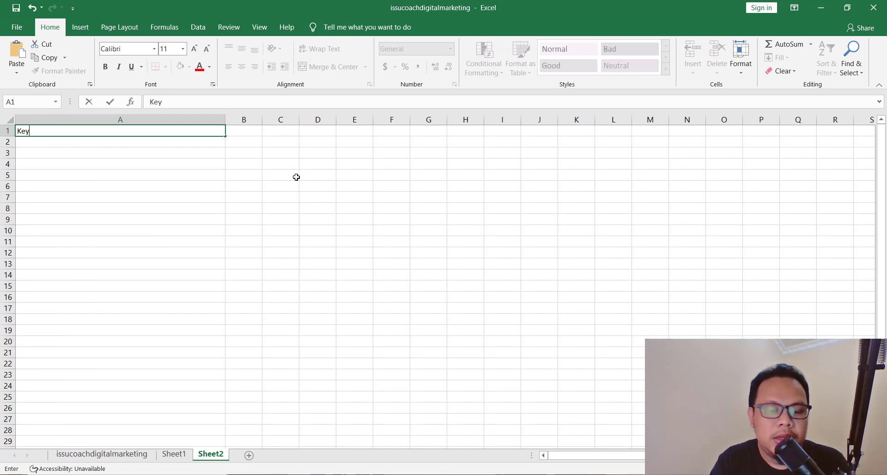
{"action": "type", "text": "word Target Ber"}
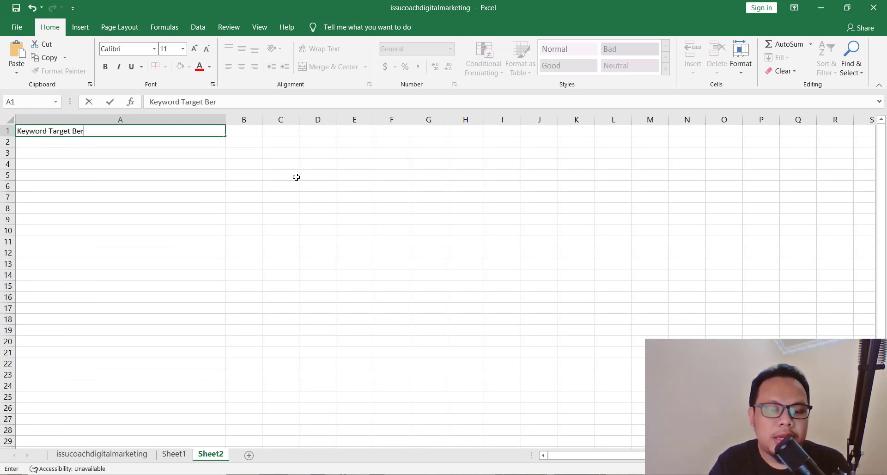
{"action": "type", "text": "daa"}
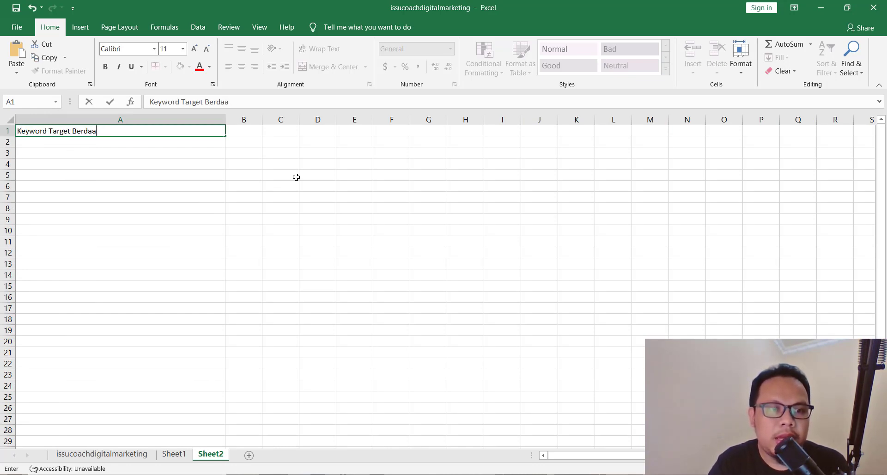
{"action": "type", "text": "srkrkan Kota"}
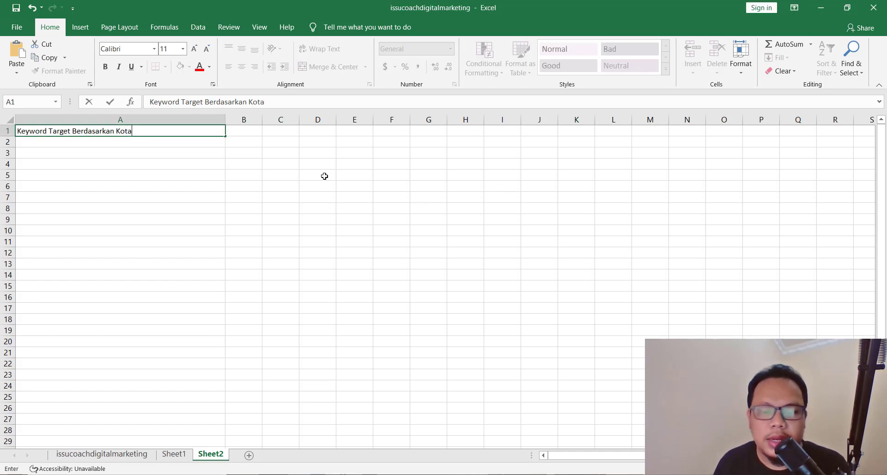
{"action": "type", "text": "/Ka"}
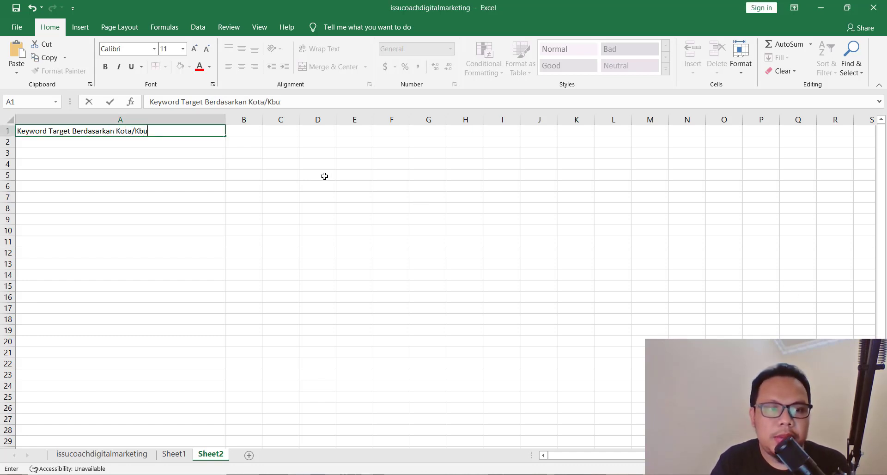
{"action": "type", "text": "bupaten"}
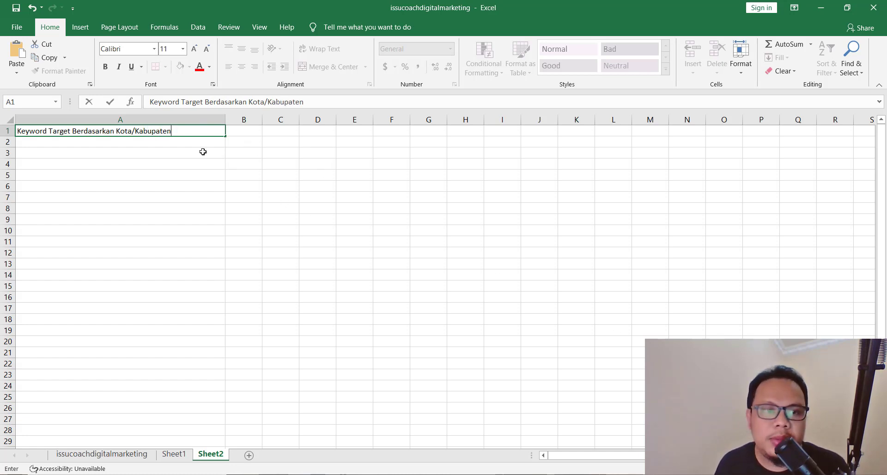
{"action": "key", "text": "ctrl+Return"}
{"action": "scroll", "coordinate": [451, 174], "scroll_direction": "up", "scroll_amount": 6}
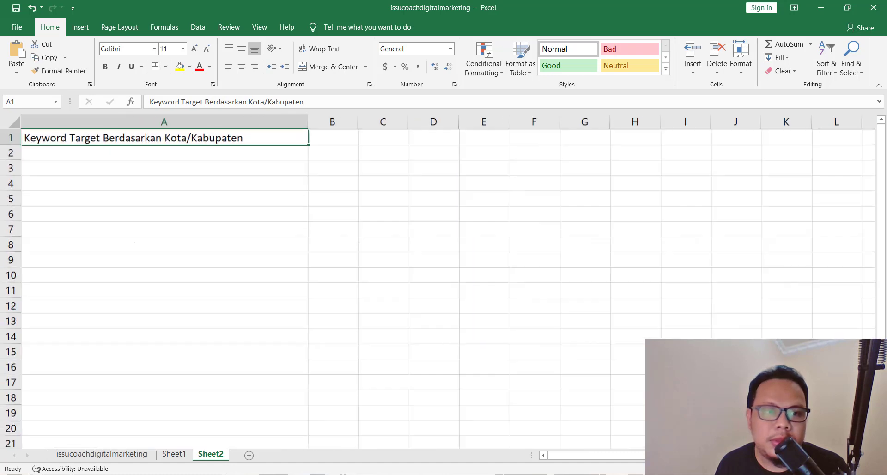
- Add the headings "Posisi" in B1 and "Halaman" in C1
{"action": "key", "text": "Right"}
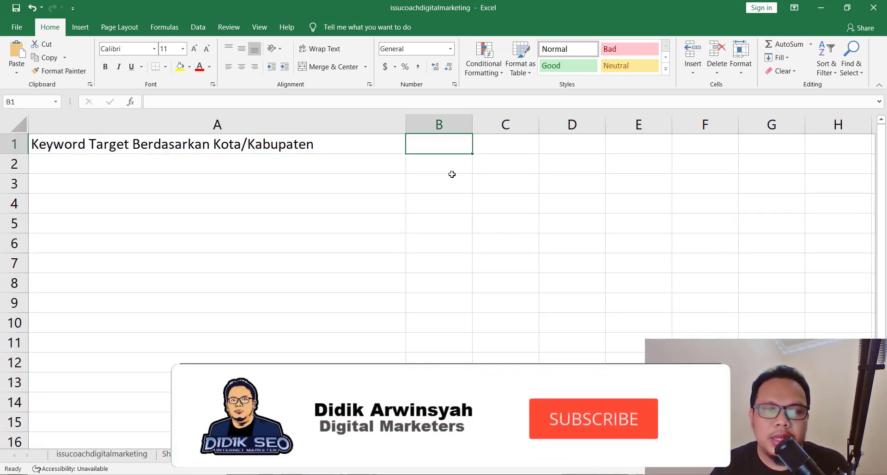
{"action": "type", "text": "Posisi"}
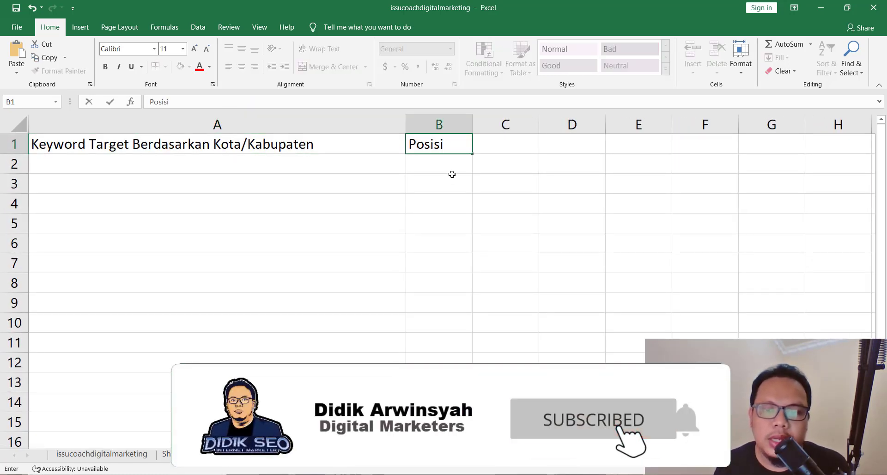
{"action": "left_click", "coordinate": [513, 142]}
{"action": "type", "text": "Halamana"}
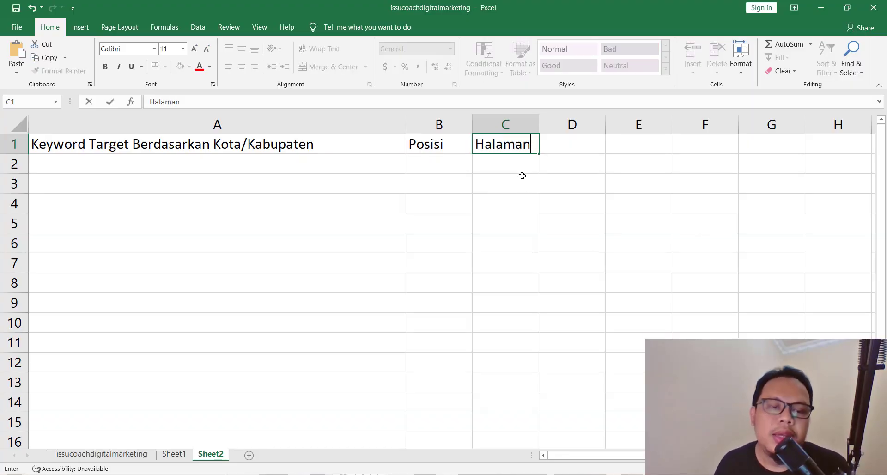
- Paste the copied "Jasa Pembuatan Website Murah" keywords into column A starting at A2
{"action": "left_click", "coordinate": [344, 169]}
{"action": "key", "text": "ctrl+v"}
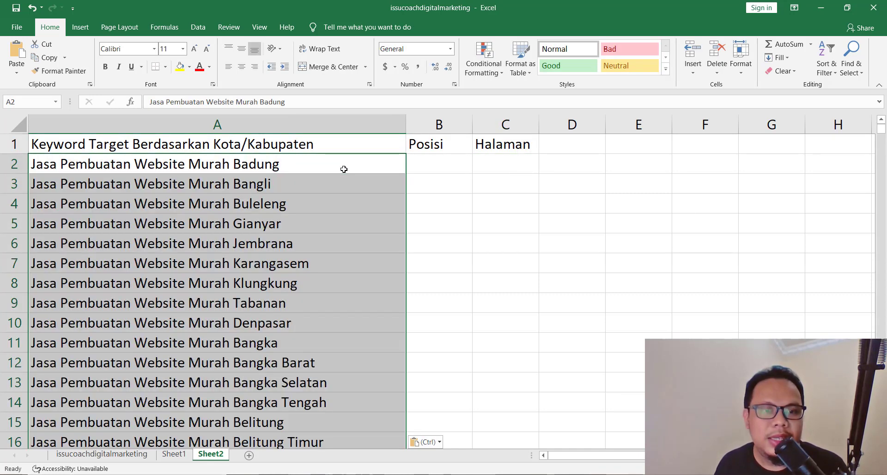
{"action": "left_click", "coordinate": [371, 243]}
{"action": "left_click", "coordinate": [319, 164]}
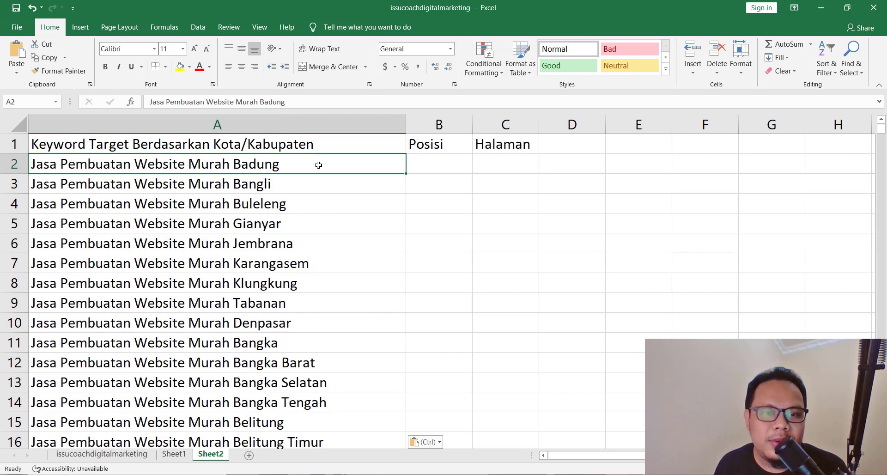
- Examine the keyword rows in column A and the Posisi and Halaman cells beside them
{"action": "left_click", "coordinate": [430, 168]}
{"action": "left_click", "coordinate": [376, 170]}
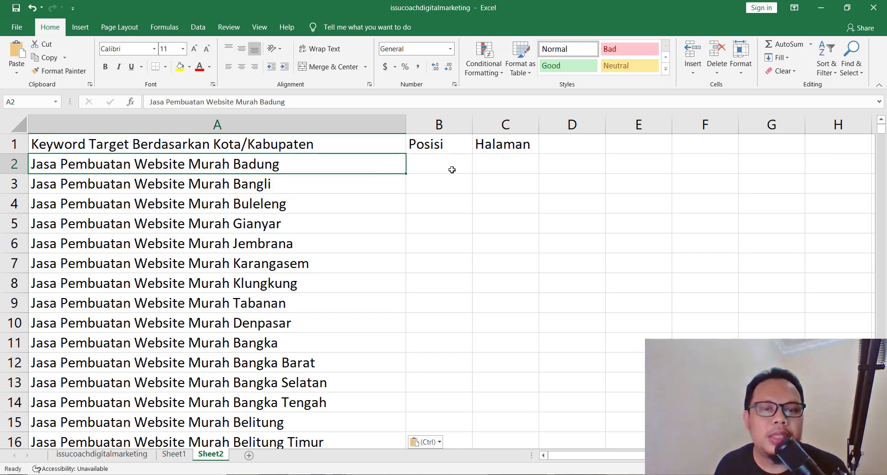
{"action": "left_click", "coordinate": [452, 170]}
{"action": "left_click", "coordinate": [516, 165]}
{"action": "left_click", "coordinate": [356, 169]}
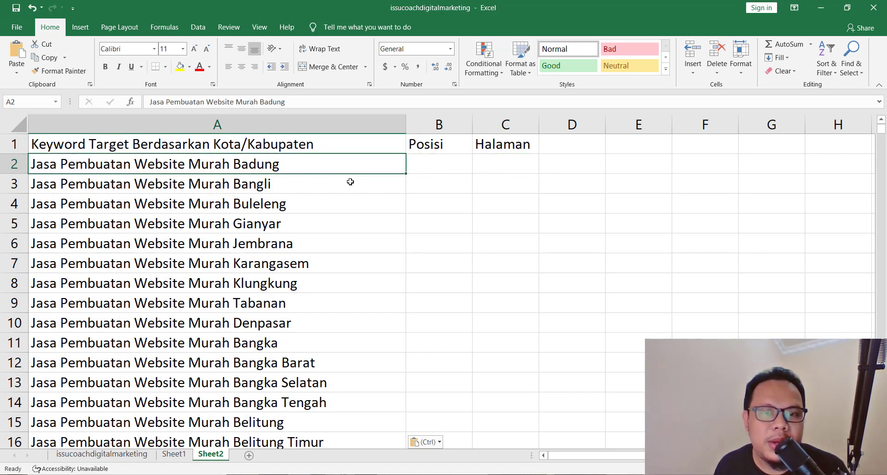
{"action": "left_click", "coordinate": [350, 206]}
{"action": "left_click", "coordinate": [347, 283]}
{"action": "left_click", "coordinate": [333, 226]}
{"action": "left_click", "coordinate": [334, 185]}
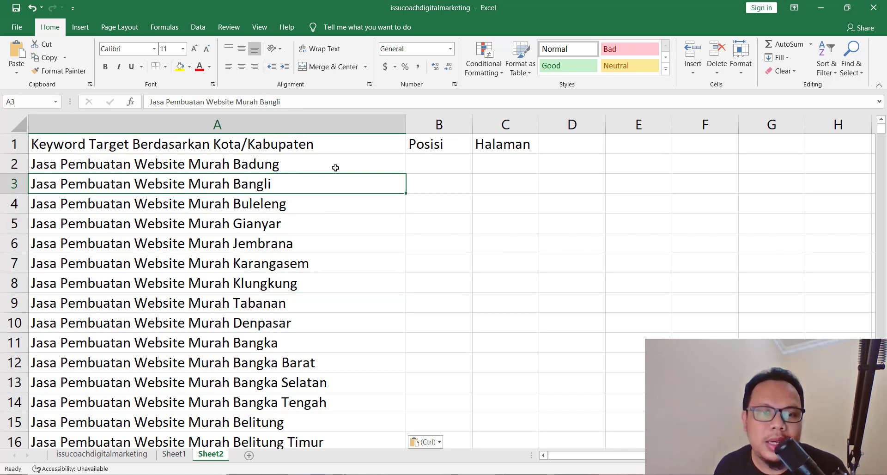
{"action": "left_click", "coordinate": [335, 166]}
{"action": "left_click", "coordinate": [340, 203]}
{"action": "left_click", "coordinate": [367, 269]}
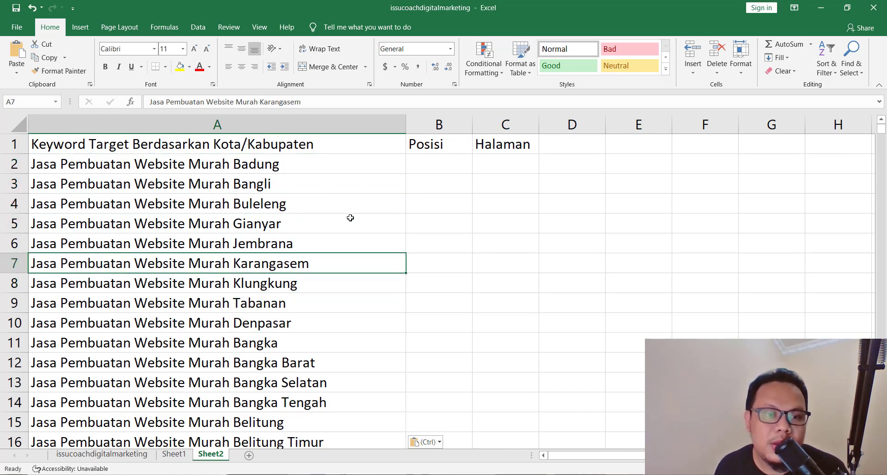
{"action": "left_click", "coordinate": [323, 167]}
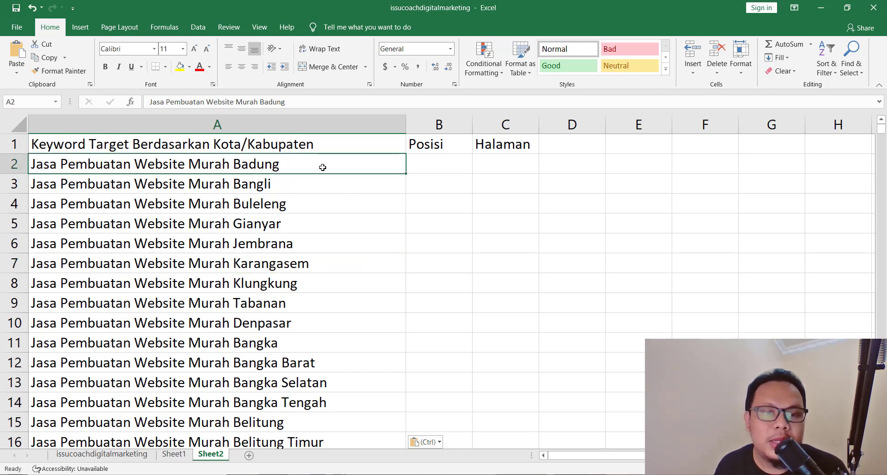
- Undo the keyword paste in the sheet, switch to Text Mechanic in Chrome and clear the output box
{"action": "key", "text": "ctrl+z"}
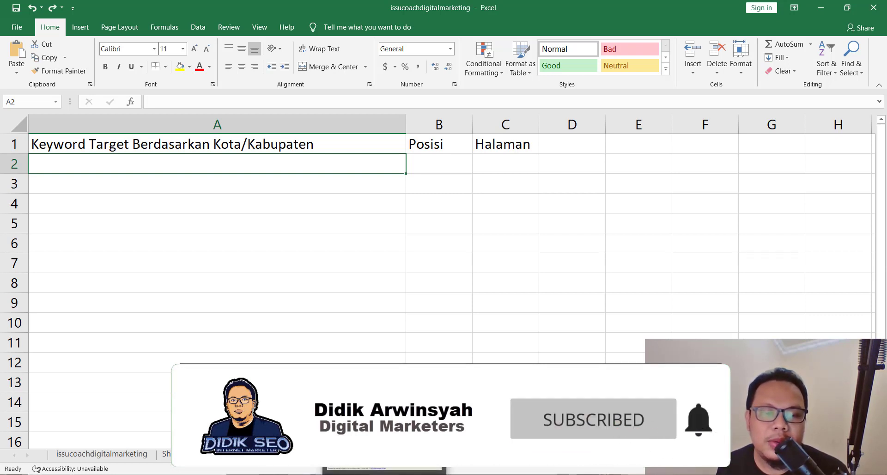
{"action": "left_click", "coordinate": [387, 470]}
{"action": "scroll", "coordinate": [215, 228], "scroll_direction": "up", "scroll_amount": 4}
{"action": "scroll", "coordinate": [210, 225], "scroll_direction": "down", "scroll_amount": 3}
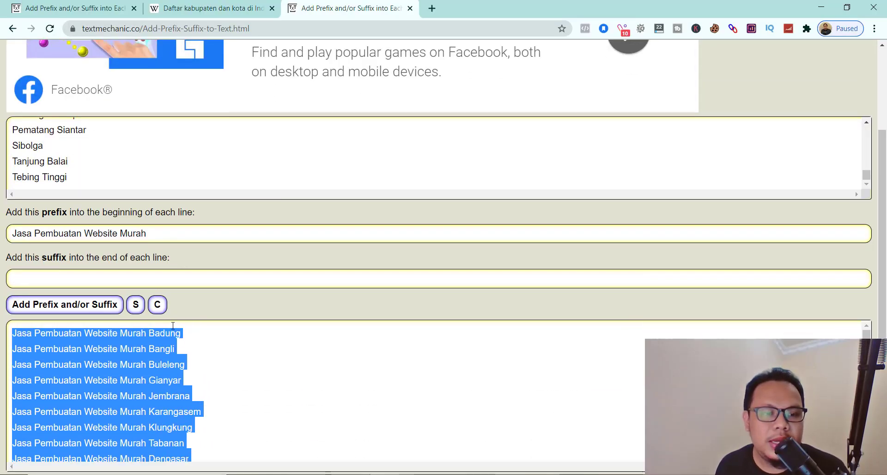
{"action": "key", "text": "BackSpace"}
- Replace the prefix with "Pembicara UKM" plus a space and apply it to every city line
{"action": "left_click_drag", "start_coordinate": [156, 230], "coordinate": [2, 236]}
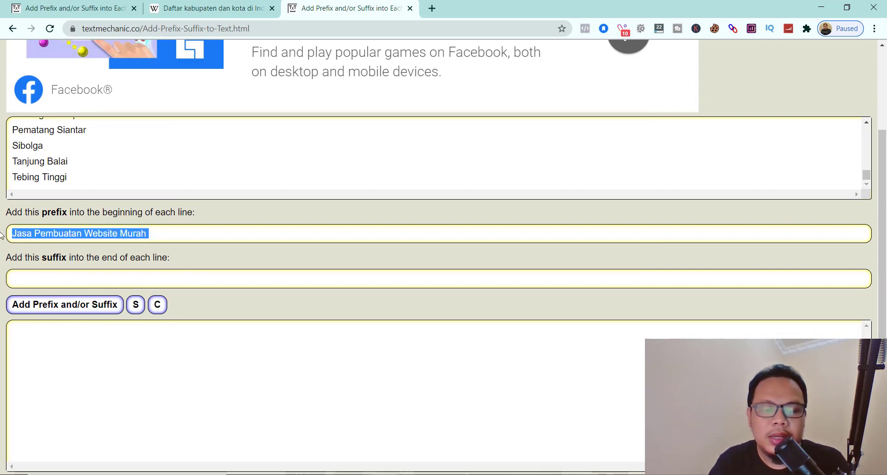
{"action": "type", "text": "Pembicara UKM"}
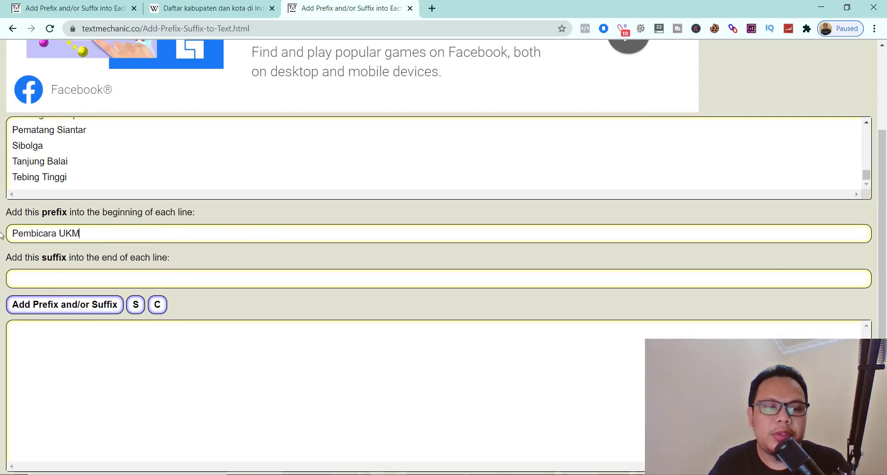
{"action": "left_click", "coordinate": [56, 306]}
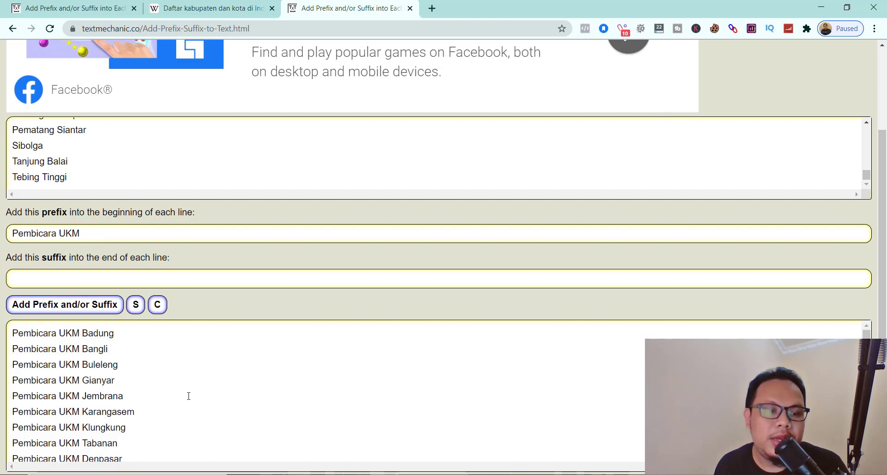
- Copy all the "Pembicara UKM" keywords, switch back to the Excel workbook and paste them into Sheet2 from A2 down
{"action": "key", "text": "ctrl+a"}
{"action": "key", "text": "ctrl+c"}
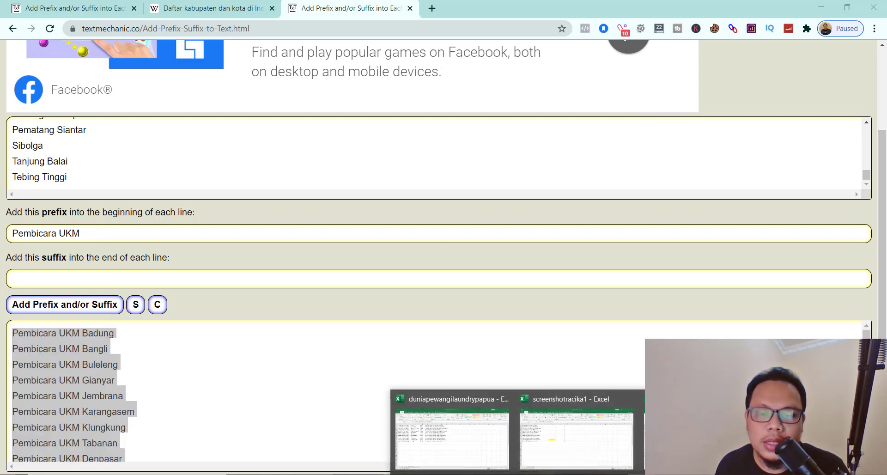
{"action": "left_click", "coordinate": [453, 430]}
{"action": "key", "text": "ctrl+v"}
{"action": "left_click", "coordinate": [322, 223]}
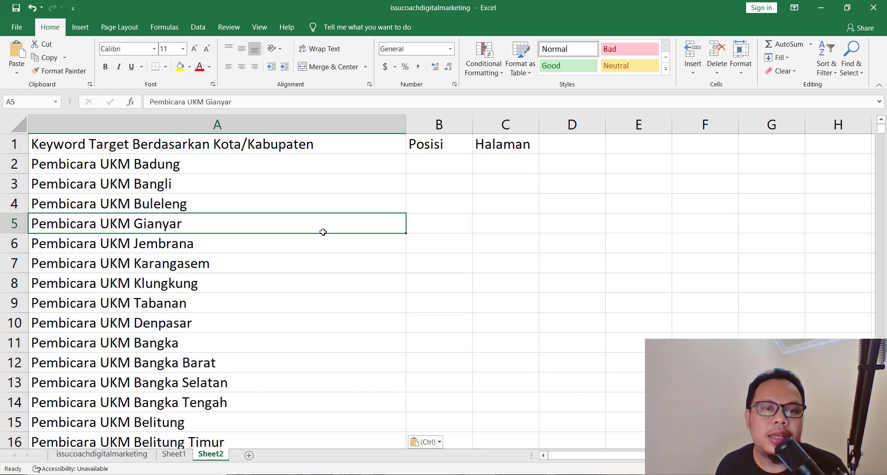
- Copy the keyword in A2, switch to Opera, search Google for "Pembicara UKM Badung" and highlight the start of the first result's title
{"action": "left_click", "coordinate": [256, 169]}
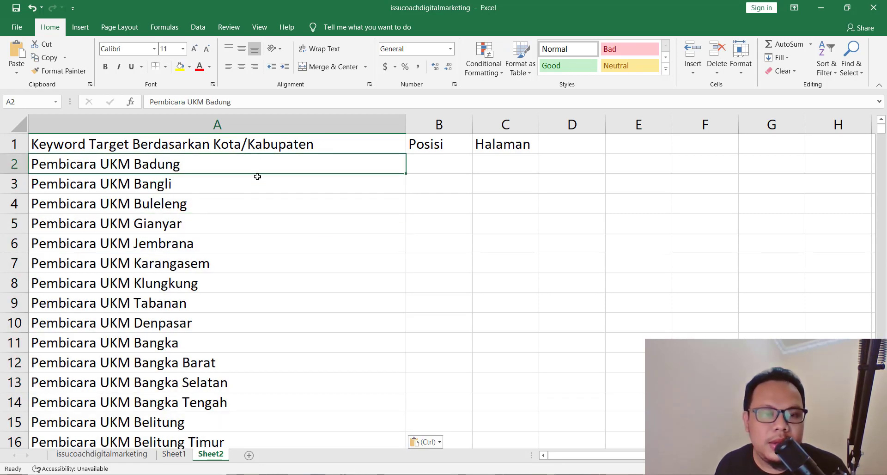
{"action": "key", "text": "ctrl+c"}
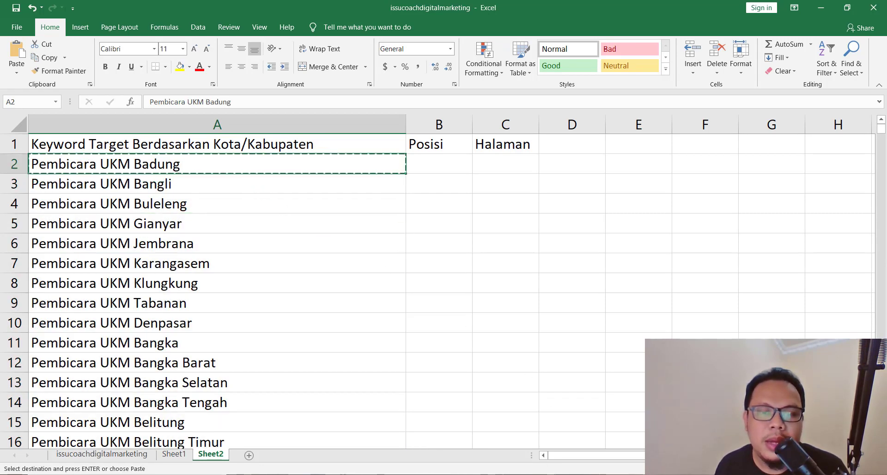
{"action": "key", "text": "alt+Tab"}
{"action": "triple_click", "coordinate": [273, 76]}
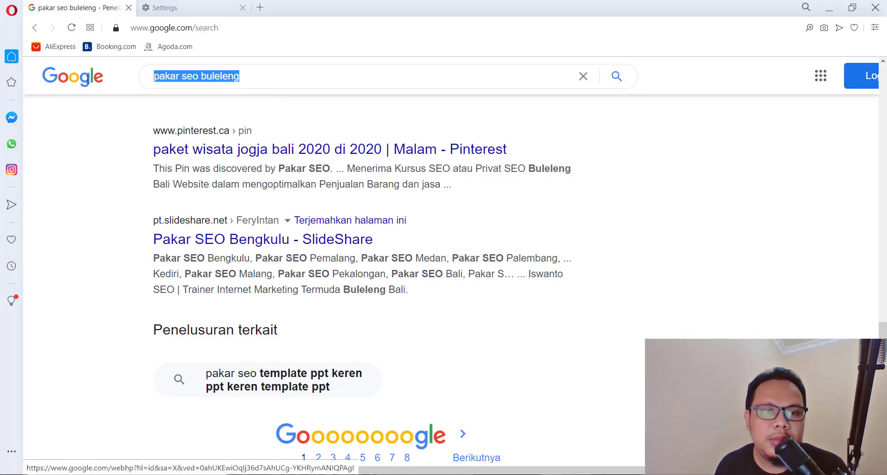
{"action": "key", "text": "ctrl+v"}
{"action": "key", "text": "Return"}
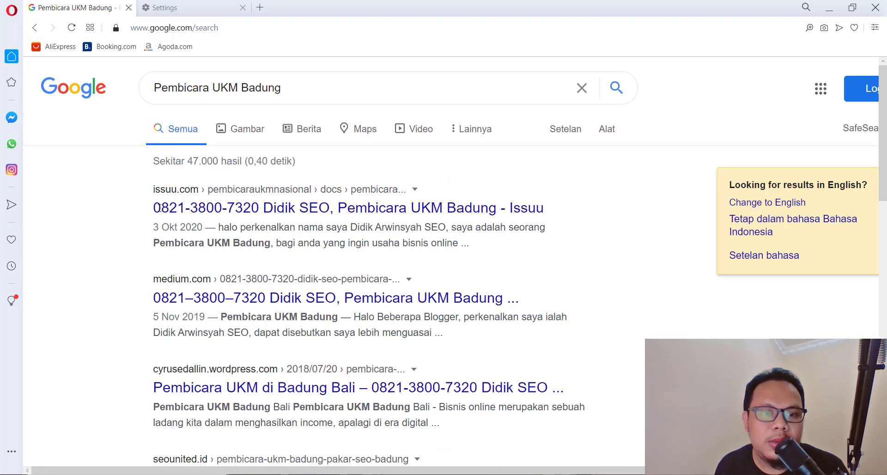
{"action": "left_click_drag", "start_coordinate": [152, 204], "coordinate": [326, 209]}
- Back in Excel, enter 1 for both Posisi and Halaman in the Badung row and fill the Halaman value down the column
{"action": "key", "text": "alt+Tab"}
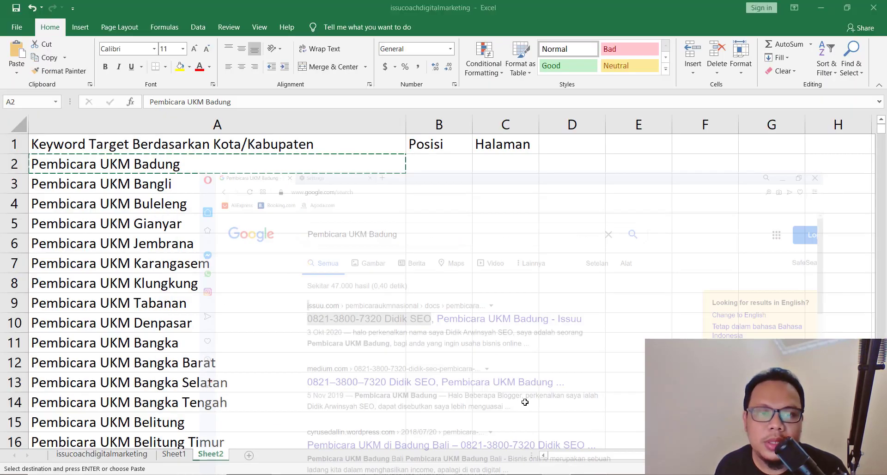
{"action": "left_click", "coordinate": [450, 165]}
{"action": "type", "text": "1"}
{"action": "left_click", "coordinate": [509, 161]}
{"action": "type", "text": "1"}
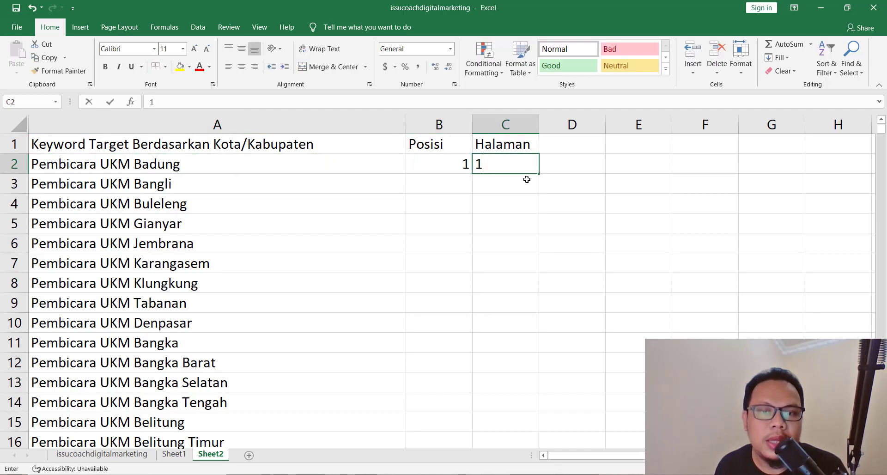
{"action": "double_click", "coordinate": [538, 174]}
- Copy the keyword in A3, switch to Opera, search Google for "Pembicara UKM Bangli" and check the results
{"action": "left_click", "coordinate": [459, 192]}
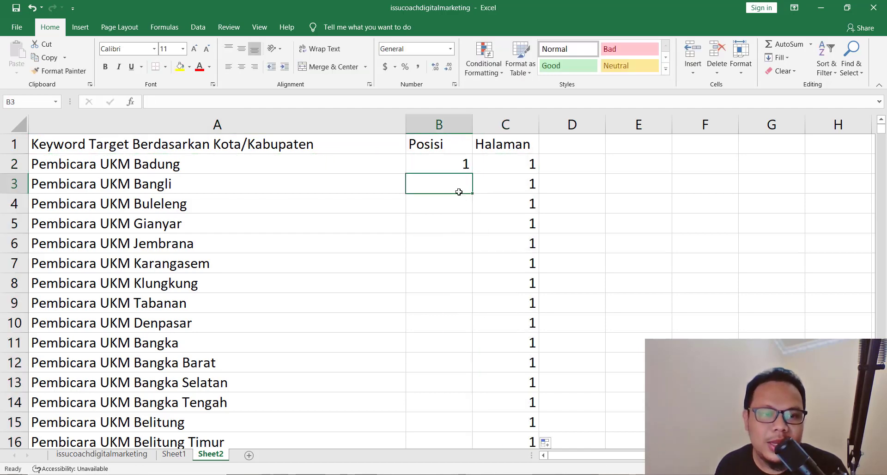
{"action": "left_click", "coordinate": [280, 184]}
{"action": "key", "text": "ctrl+c"}
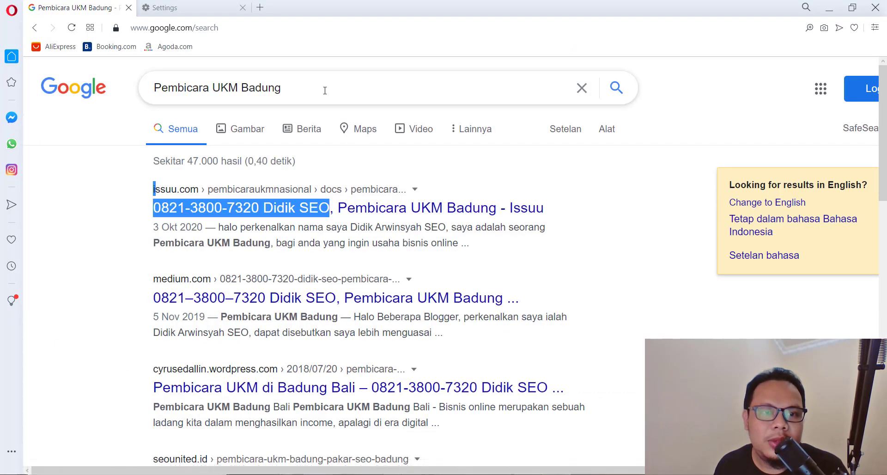
{"action": "key", "text": "ctrl+v"}
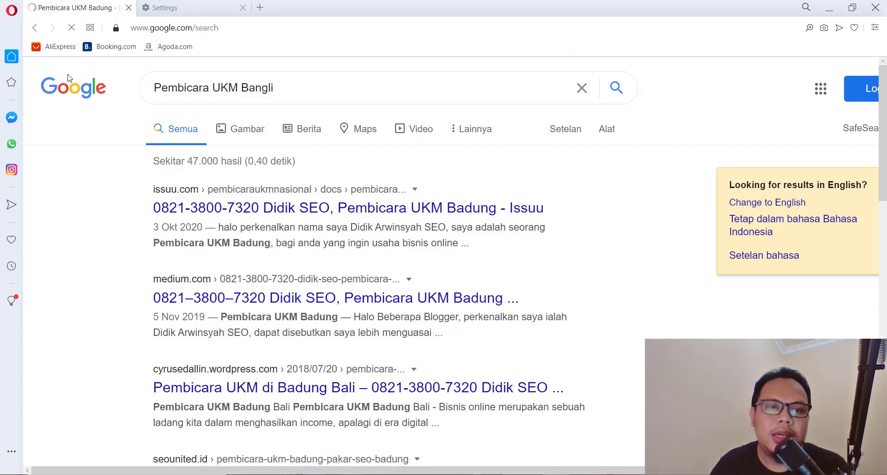
{"action": "key", "text": "Return"}
{"action": "scroll", "coordinate": [323, 226], "scroll_direction": "down", "scroll_amount": 7}
{"action": "scroll", "coordinate": [323, 227], "scroll_direction": "up", "scroll_amount": 7}
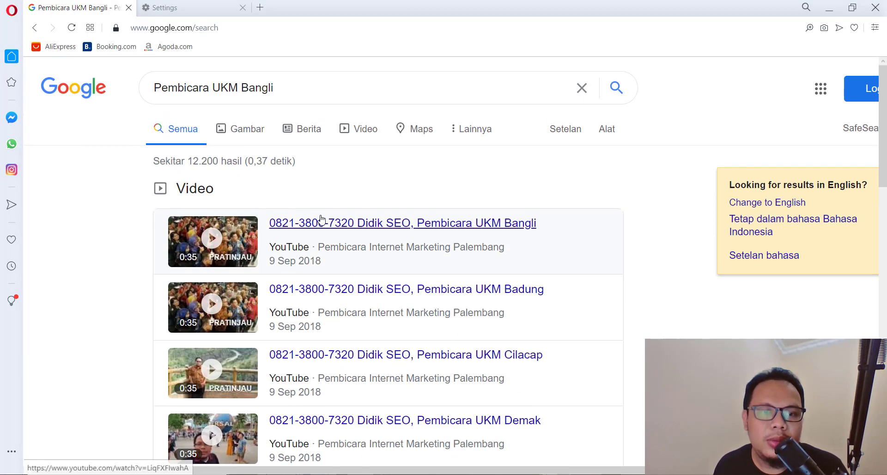
{"action": "scroll", "coordinate": [328, 228], "scroll_direction": "down", "scroll_amount": 1}
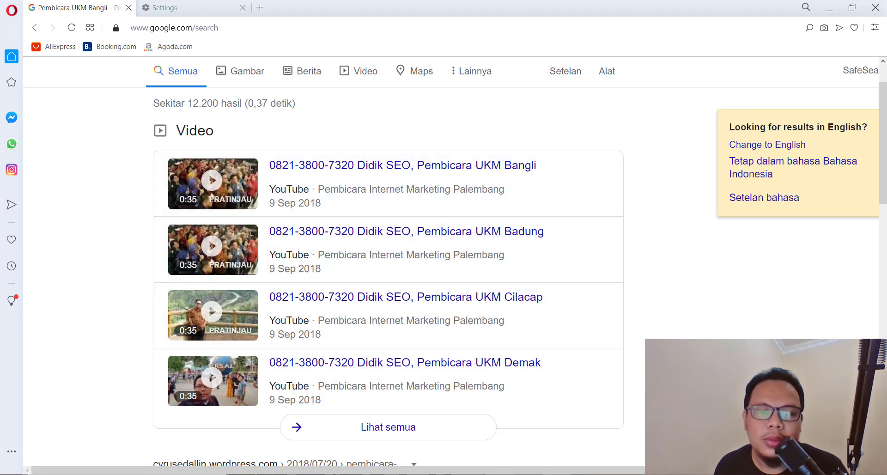
- Return to Excel, enter 1 as the Posisi of the Bangli keyword and look through the remaining keyword rows
{"action": "key", "text": "alt+Tab"}
{"action": "left_click", "coordinate": [444, 183]}
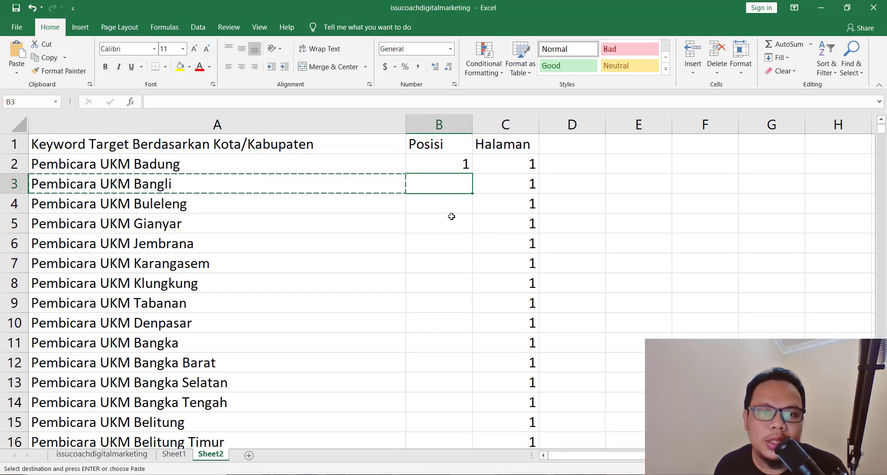
{"action": "type", "text": "1"}
{"action": "key", "text": "Return"}
{"action": "scroll", "coordinate": [461, 270], "scroll_direction": "down", "scroll_amount": 20}
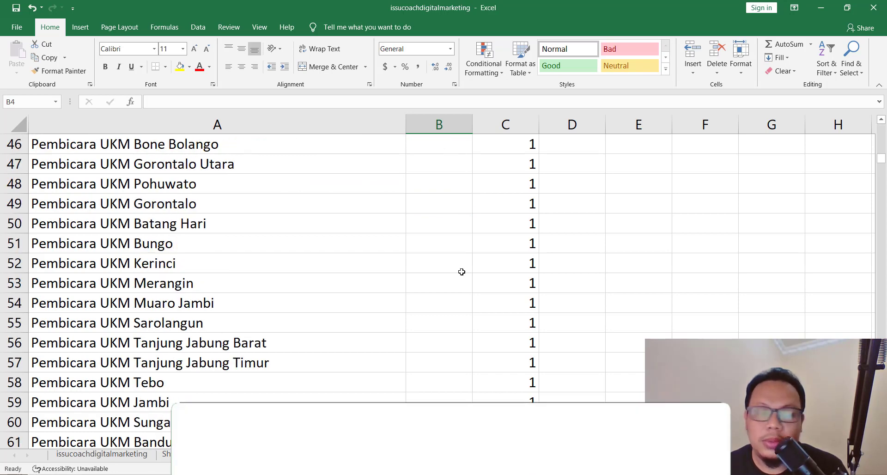
{"action": "scroll", "coordinate": [461, 270], "scroll_direction": "down", "scroll_amount": 6}
{"action": "scroll", "coordinate": [461, 272], "scroll_direction": "up", "scroll_amount": 20}
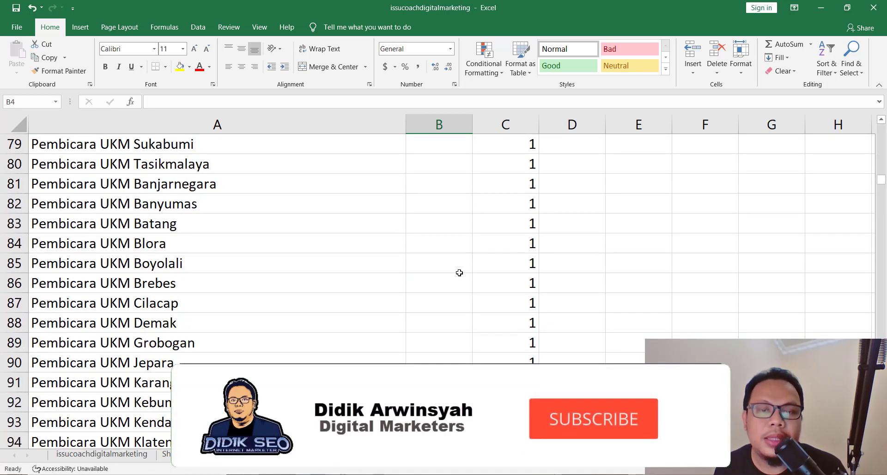
- Open Paint and set up the Pencil tool with a thicker line size
{"action": "key", "text": "super"}
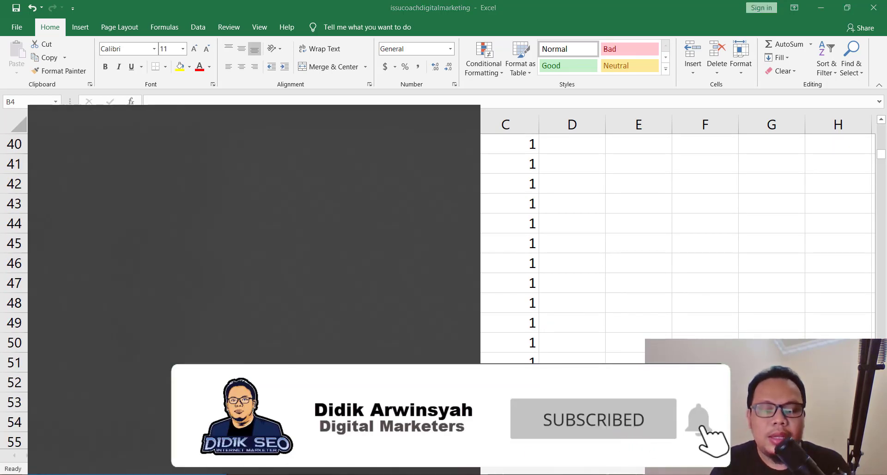
{"action": "type", "text": "paint"}
{"action": "key", "text": "Return"}
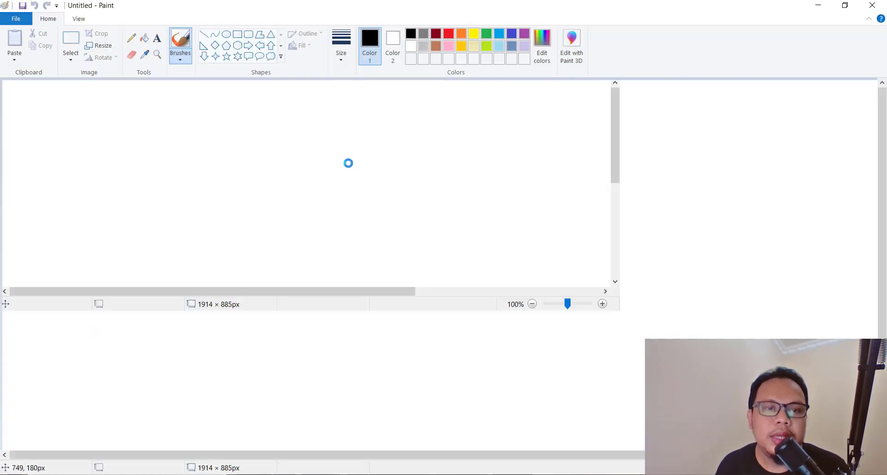
{"action": "left_click", "coordinate": [132, 38]}
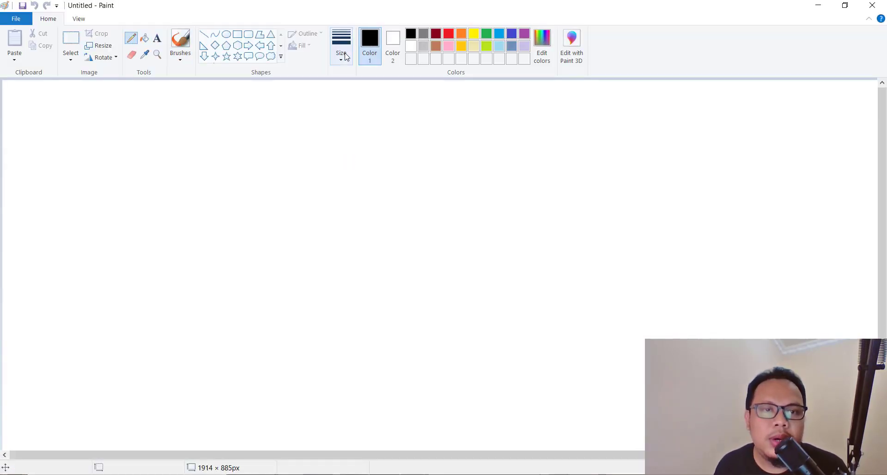
{"action": "left_click", "coordinate": [341, 45]}
{"action": "left_click", "coordinate": [380, 152]}
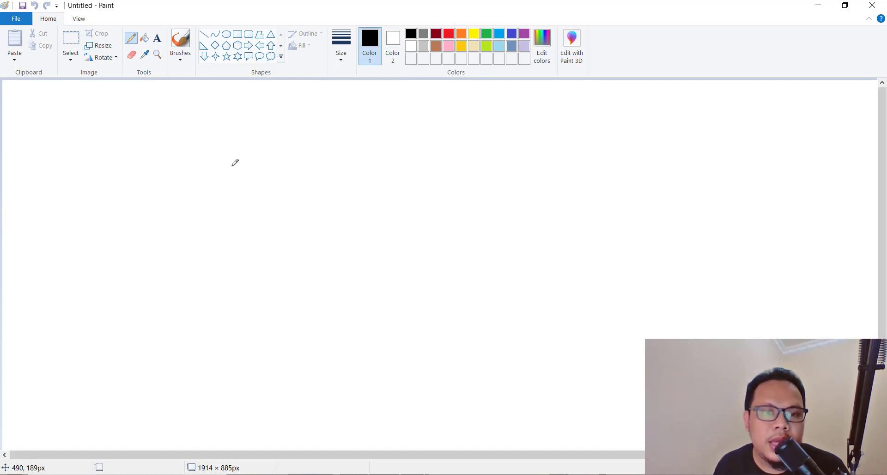
- Draw a large black circle on one side of the canvas and write "KK" inside it
{"action": "mouse_move", "coordinate": [232, 156]}
{"action": "left_mouse_down"}
{"action": "mouse_move", "coordinate": [168, 345]}
{"action": "mouse_move", "coordinate": [163, 136]}
{"action": "mouse_move", "coordinate": [154, 141]}
{"action": "left_mouse_up"}
{"action": "left_click_drag", "start_coordinate": [153, 206], "coordinate": [168, 255]}
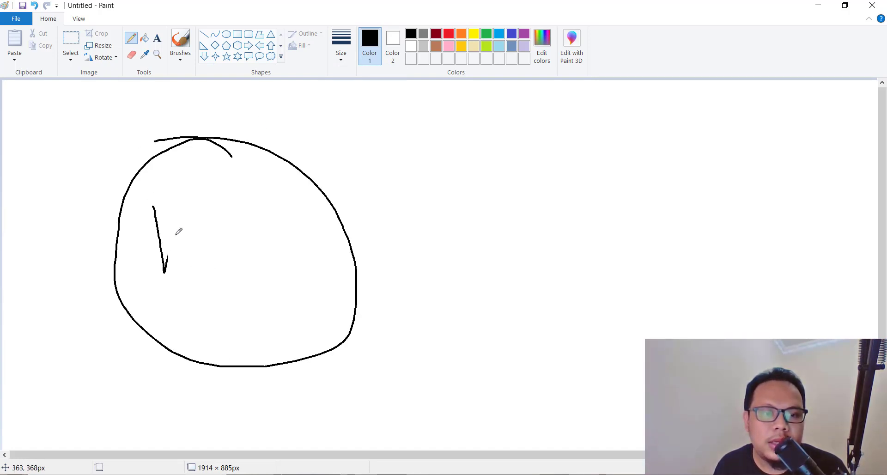
{"action": "left_click_drag", "start_coordinate": [183, 222], "coordinate": [218, 266]}
{"action": "left_click_drag", "start_coordinate": [240, 214], "coordinate": [237, 273]}
{"action": "mouse_move", "coordinate": [263, 219]}
{"action": "left_mouse_down"}
{"action": "mouse_move", "coordinate": [256, 254]}
{"action": "mouse_move", "coordinate": [285, 282]}
{"action": "left_mouse_up"}
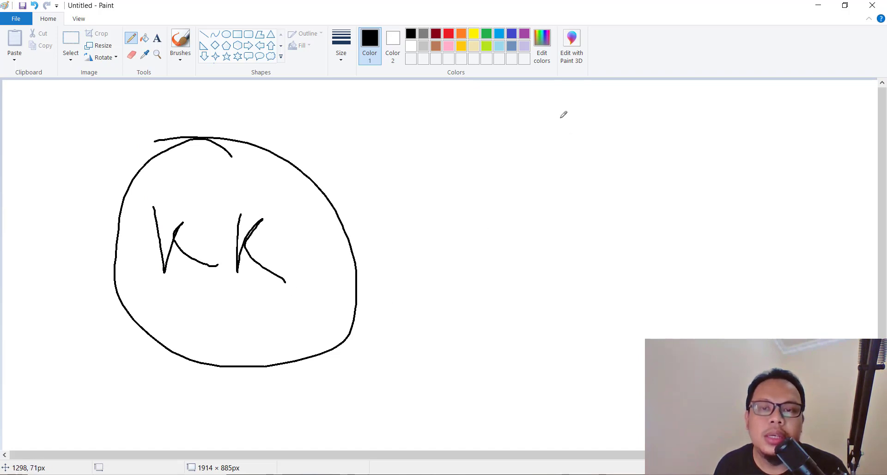
- Draw three small black circles in a column beside the large one, with a downward arrow leading to a fourth small circle
{"action": "mouse_move", "coordinate": [505, 99]}
{"action": "left_mouse_down"}
{"action": "mouse_move", "coordinate": [535, 99]}
{"action": "mouse_move", "coordinate": [515, 98]}
{"action": "left_mouse_up"}
{"action": "left_click_drag", "start_coordinate": [519, 139], "coordinate": [524, 131]}
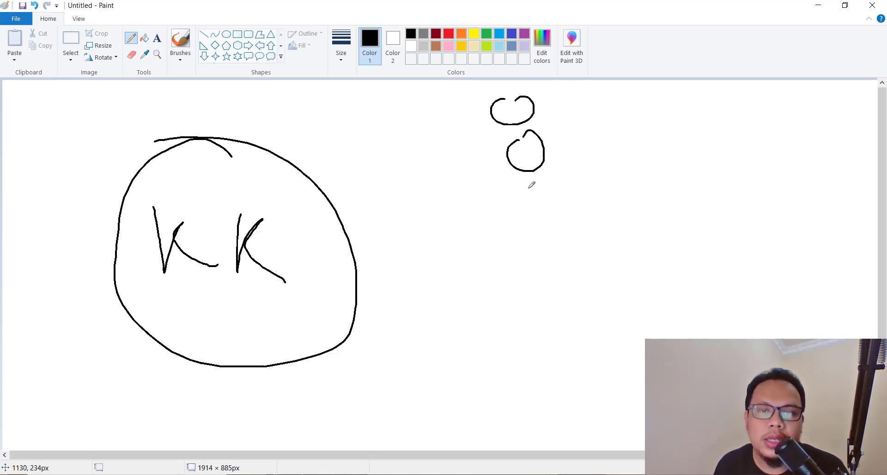
{"action": "left_click_drag", "start_coordinate": [532, 182], "coordinate": [534, 177]}
{"action": "mouse_move", "coordinate": [535, 232]}
{"action": "left_mouse_down"}
{"action": "mouse_move", "coordinate": [538, 376]}
{"action": "mouse_move", "coordinate": [526, 406]}
{"action": "left_mouse_up"}
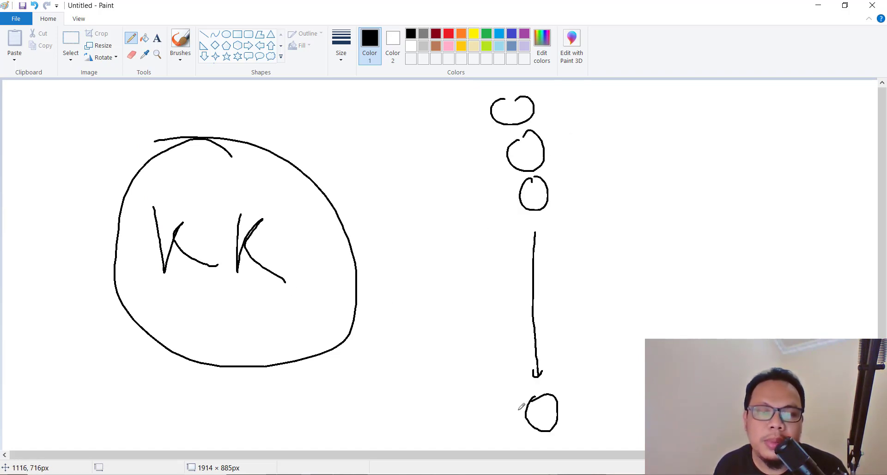
- Switch the drawing colour to red and draw five arrows fanning out from the large circle to the column of small circles
{"action": "left_click", "coordinate": [449, 33]}
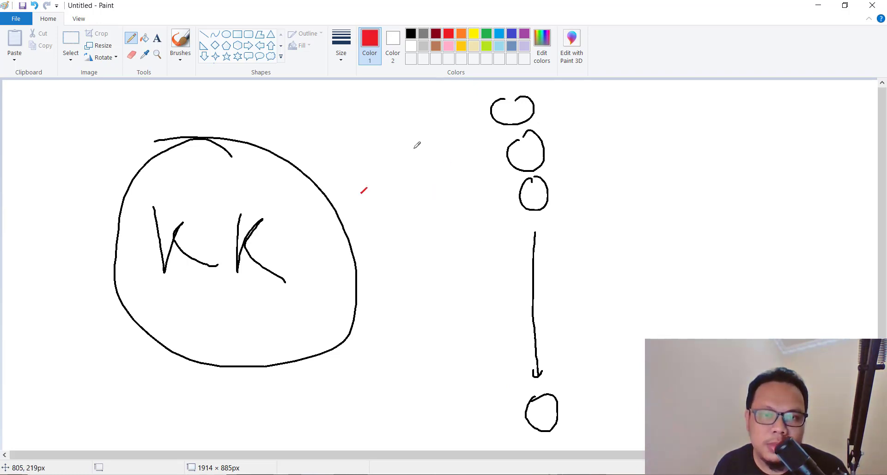
{"action": "mouse_move", "coordinate": [361, 193]}
{"action": "left_mouse_down"}
{"action": "mouse_move", "coordinate": [466, 109]}
{"action": "mouse_move", "coordinate": [463, 122]}
{"action": "left_mouse_up"}
{"action": "mouse_move", "coordinate": [390, 178]}
{"action": "left_mouse_down"}
{"action": "mouse_move", "coordinate": [374, 184]}
{"action": "mouse_move", "coordinate": [508, 149]}
{"action": "left_mouse_up"}
{"action": "left_click_drag", "start_coordinate": [494, 139], "coordinate": [507, 150]}
{"action": "left_click_drag", "start_coordinate": [373, 204], "coordinate": [493, 191]}
{"action": "left_click_drag", "start_coordinate": [480, 184], "coordinate": [480, 202]}
{"action": "mouse_move", "coordinate": [354, 208]}
{"action": "left_mouse_down"}
{"action": "mouse_move", "coordinate": [518, 240]}
{"action": "mouse_move", "coordinate": [492, 254]}
{"action": "left_mouse_up"}
{"action": "mouse_move", "coordinate": [365, 211]}
{"action": "left_mouse_down"}
{"action": "mouse_move", "coordinate": [458, 362]}
{"action": "mouse_move", "coordinate": [547, 442]}
{"action": "left_mouse_up"}
{"action": "mouse_move", "coordinate": [535, 410]}
{"action": "left_mouse_down"}
{"action": "mouse_move", "coordinate": [534, 437]}
{"action": "mouse_move", "coordinate": [511, 442]}
{"action": "left_mouse_up"}
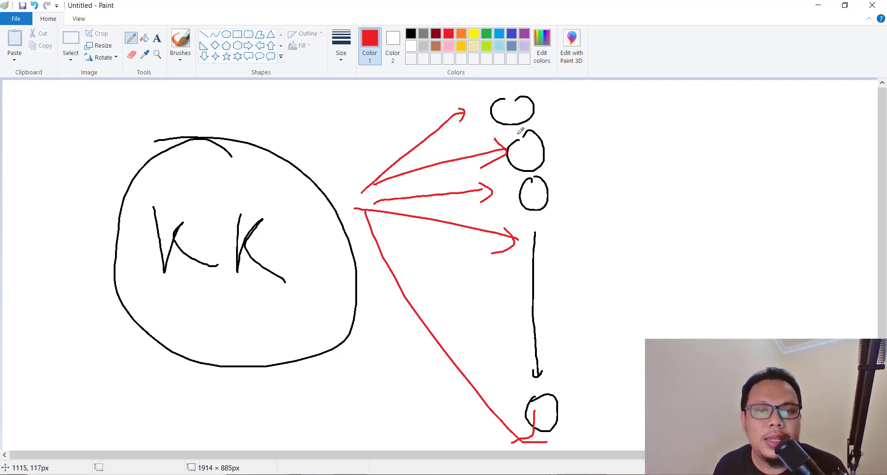
- Handwrite "Jakarta" and "Jogja" in red beside the first two small circles, each with an arrow to "SEO"
{"action": "mouse_move", "coordinate": [544, 101]}
{"action": "left_mouse_down"}
{"action": "mouse_move", "coordinate": [707, 97]}
{"action": "mouse_move", "coordinate": [705, 110]}
{"action": "left_mouse_up"}
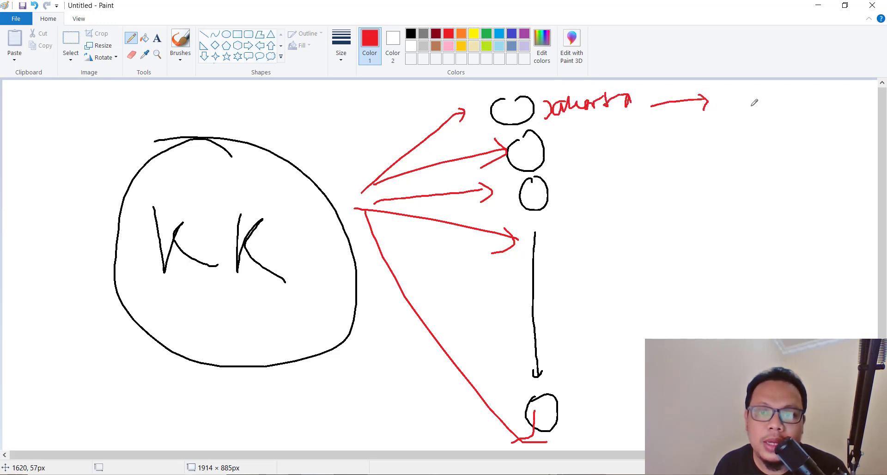
{"action": "mouse_move", "coordinate": [751, 93]}
{"action": "left_mouse_down"}
{"action": "mouse_move", "coordinate": [744, 115]}
{"action": "mouse_move", "coordinate": [770, 102]}
{"action": "mouse_move", "coordinate": [765, 92]}
{"action": "left_mouse_up"}
{"action": "left_click_drag", "start_coordinate": [781, 95], "coordinate": [769, 109]}
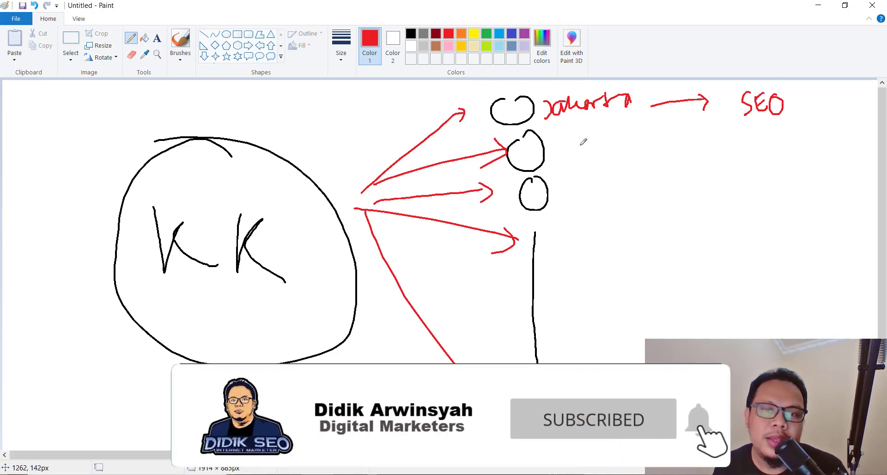
{"action": "mouse_move", "coordinate": [556, 144]}
{"action": "left_mouse_down"}
{"action": "mouse_move", "coordinate": [567, 141]}
{"action": "mouse_move", "coordinate": [562, 160]}
{"action": "mouse_move", "coordinate": [580, 141]}
{"action": "mouse_move", "coordinate": [601, 158]}
{"action": "mouse_move", "coordinate": [718, 137]}
{"action": "mouse_move", "coordinate": [712, 149]}
{"action": "left_mouse_up"}
{"action": "mouse_move", "coordinate": [750, 127]}
{"action": "left_mouse_down"}
{"action": "mouse_move", "coordinate": [741, 147]}
{"action": "mouse_move", "coordinate": [769, 143]}
{"action": "mouse_move", "coordinate": [763, 134]}
{"action": "mouse_move", "coordinate": [778, 127]}
{"action": "left_mouse_up"}
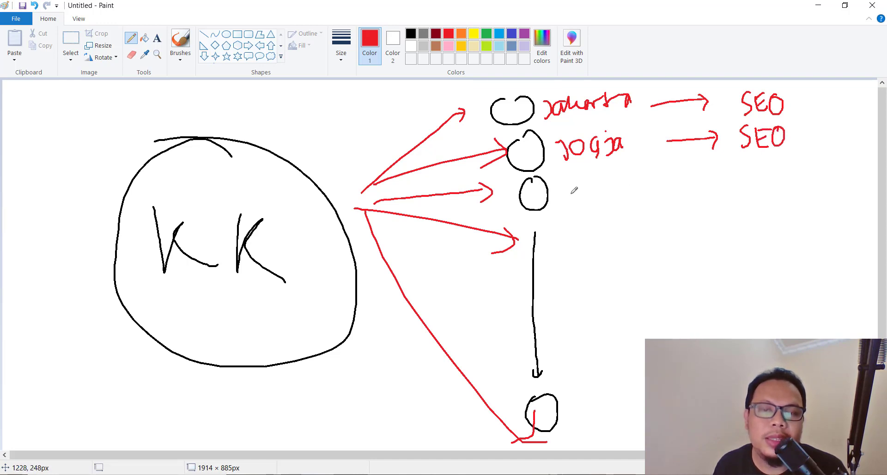
- Handwrite "Cilacap" with an arrow to "No.1" beside the third small circle and add a short stroke beside the lowest circle
{"action": "left_click_drag", "start_coordinate": [573, 178], "coordinate": [722, 181]}
{"action": "mouse_move", "coordinate": [715, 175]}
{"action": "left_mouse_down"}
{"action": "mouse_move", "coordinate": [715, 189]}
{"action": "mouse_move", "coordinate": [743, 172]}
{"action": "mouse_move", "coordinate": [754, 182]}
{"action": "left_mouse_up"}
{"action": "left_click_drag", "start_coordinate": [762, 170], "coordinate": [789, 183]}
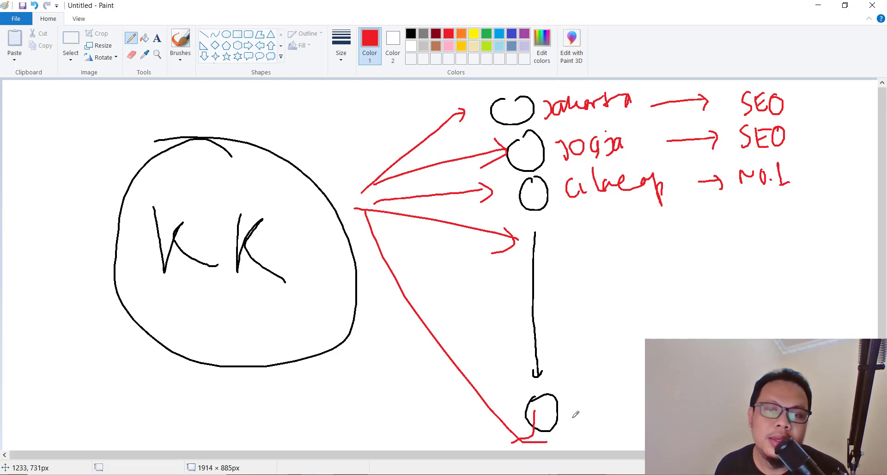
{"action": "left_click_drag", "start_coordinate": [570, 399], "coordinate": [570, 412]}
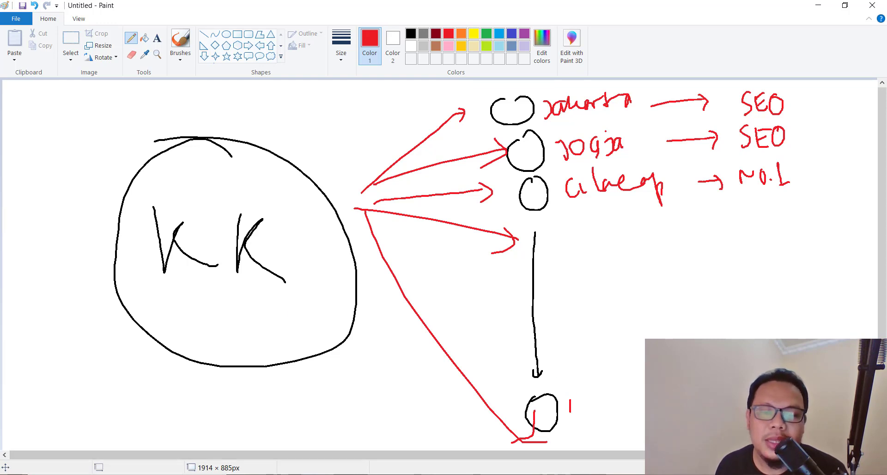
- Switch back to the Excel workbook and format the header cells A1:C1 with yellow fill and bold red text
{"action": "left_click", "coordinate": [451, 439]}
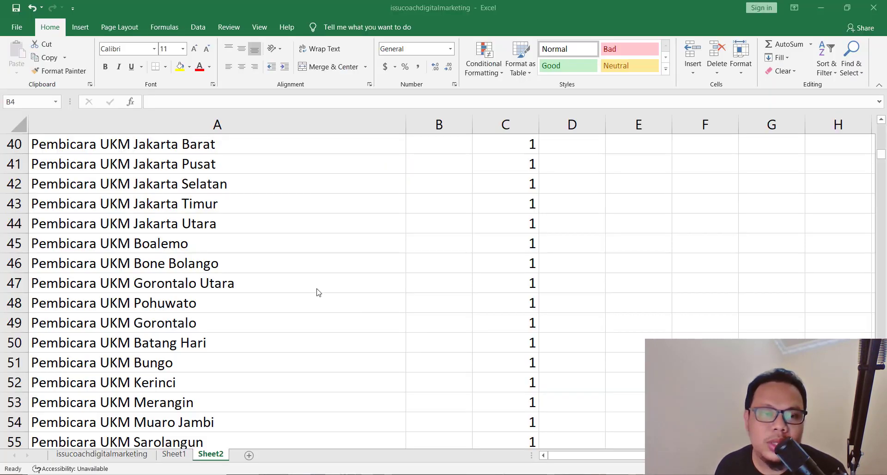
{"action": "scroll", "coordinate": [300, 289], "scroll_direction": "up", "scroll_amount": 7}
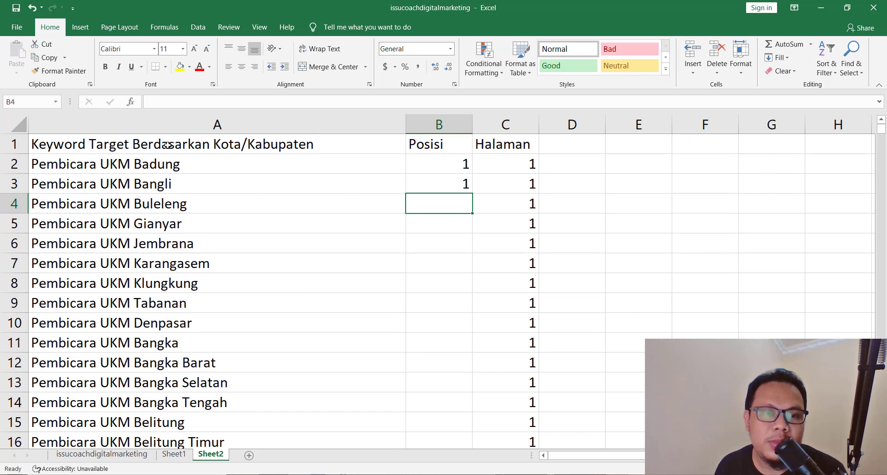
{"action": "left_click_drag", "start_coordinate": [168, 145], "coordinate": [490, 140]}
{"action": "left_click", "coordinate": [179, 66]}
{"action": "left_click", "coordinate": [200, 66]}
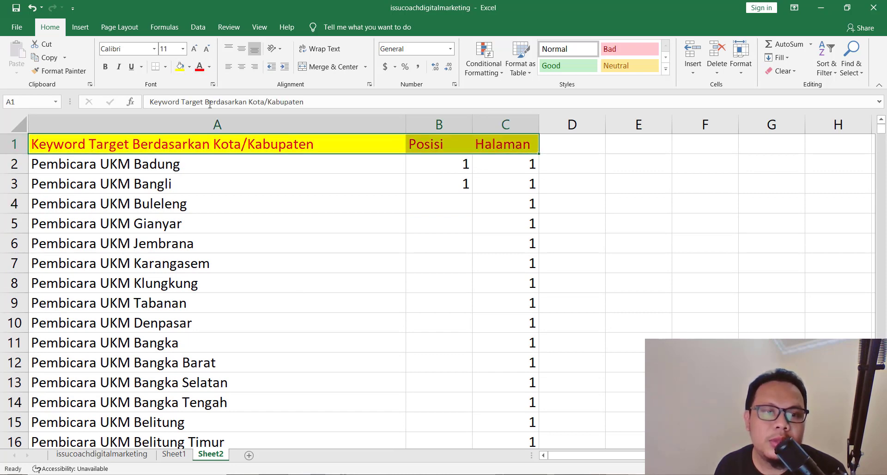
{"action": "left_click", "coordinate": [105, 66]}
{"action": "left_click", "coordinate": [267, 160]}
{"action": "left_click", "coordinate": [356, 147]}
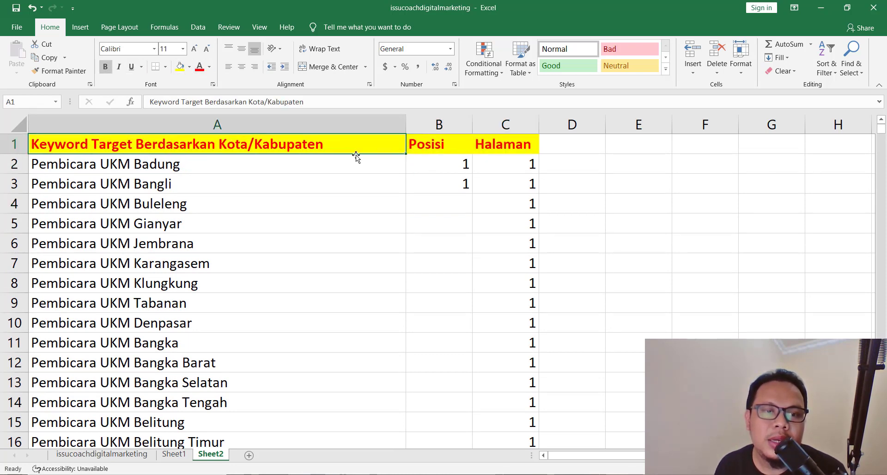
{"action": "left_click", "coordinate": [437, 145]}
{"action": "left_click", "coordinate": [485, 150]}
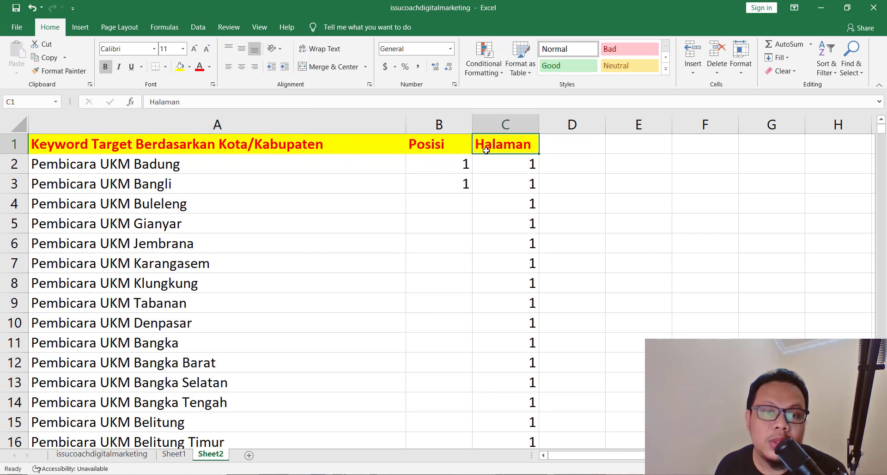
{"action": "left_click", "coordinate": [432, 166]}
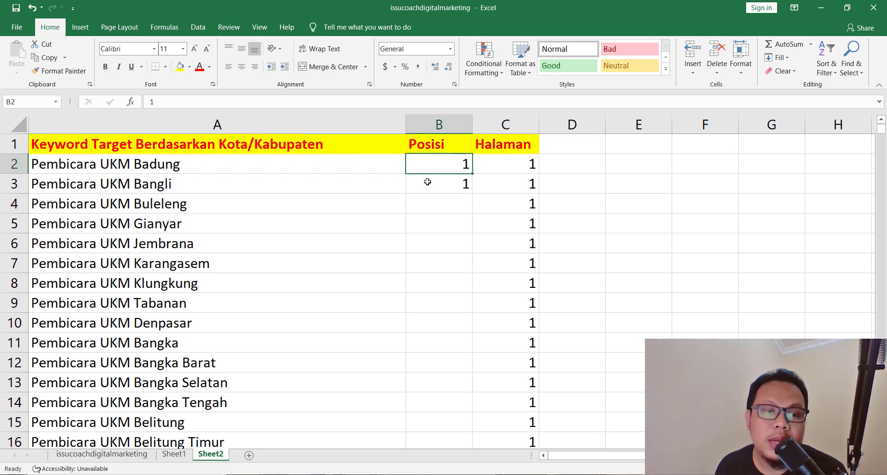
- Review the tracking table's three column headers: Keyword Target Berdasarkan Kota/Kabupaten, Posisi and Halaman
{"action": "left_click", "coordinate": [378, 149]}
{"action": "left_click", "coordinate": [411, 142]}
{"action": "left_click", "coordinate": [492, 151]}
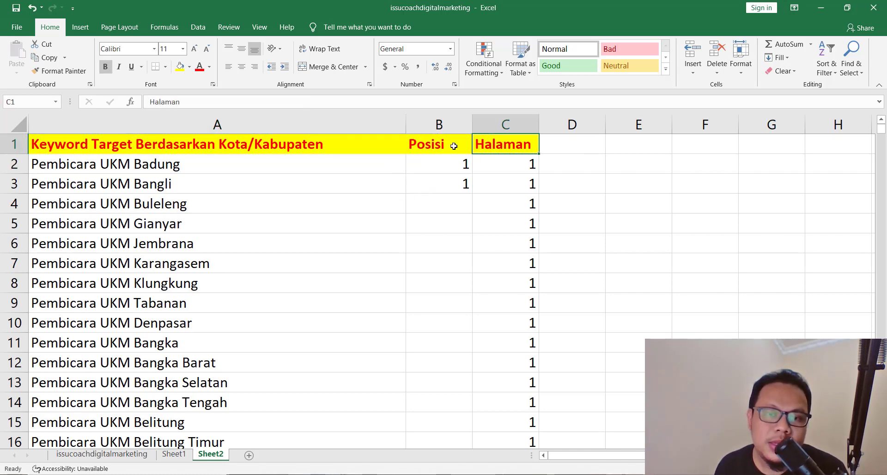
{"action": "left_click", "coordinate": [382, 149]}
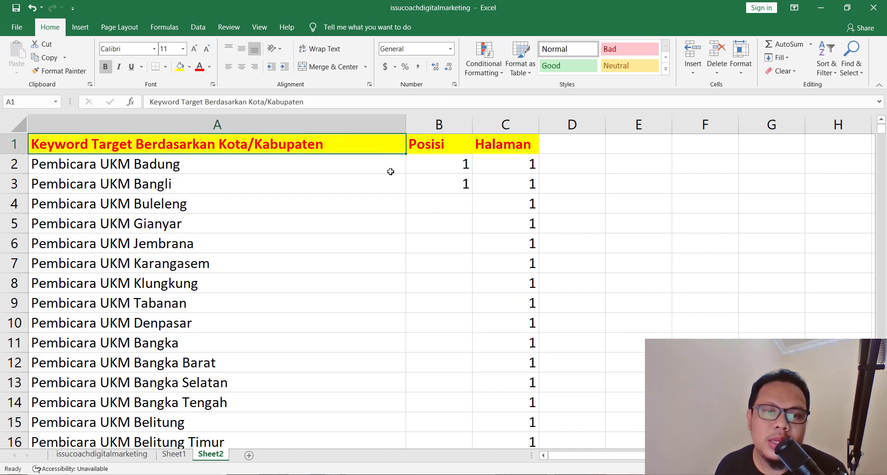
{"action": "left_click", "coordinate": [391, 171]}
{"action": "left_click", "coordinate": [439, 145]}
{"action": "left_click", "coordinate": [508, 147]}
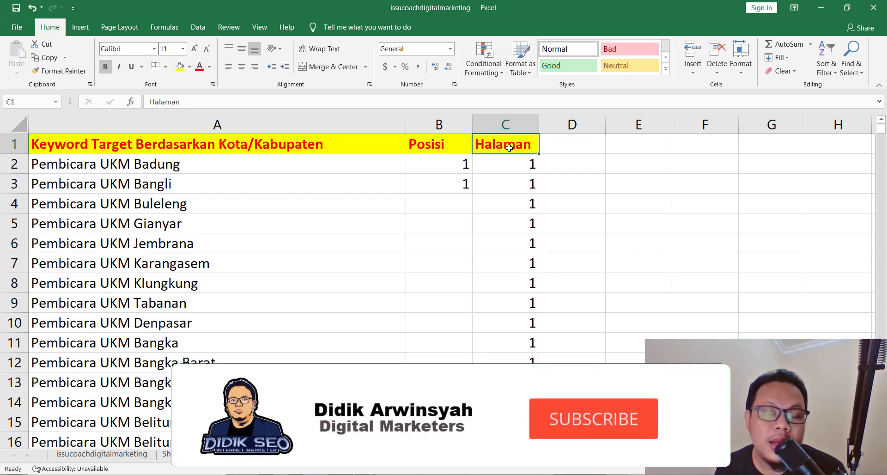
{"action": "left_click", "coordinate": [441, 150]}
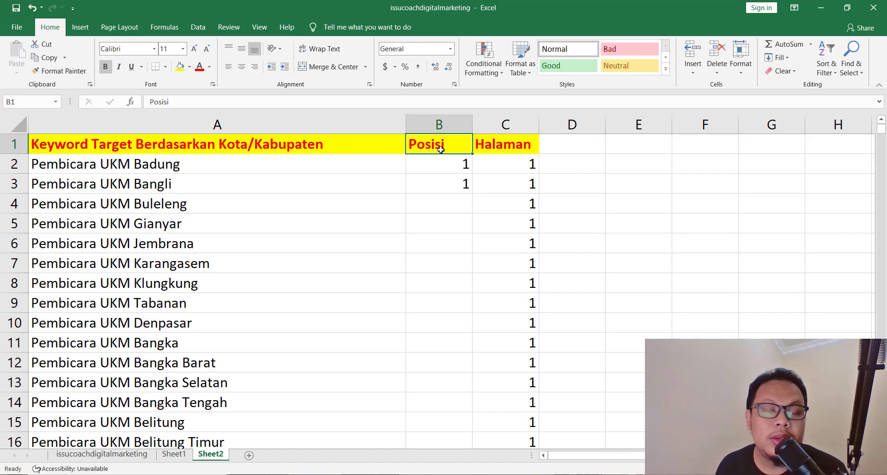
{"action": "left_click", "coordinate": [394, 147]}
{"action": "left_click", "coordinate": [409, 151]}
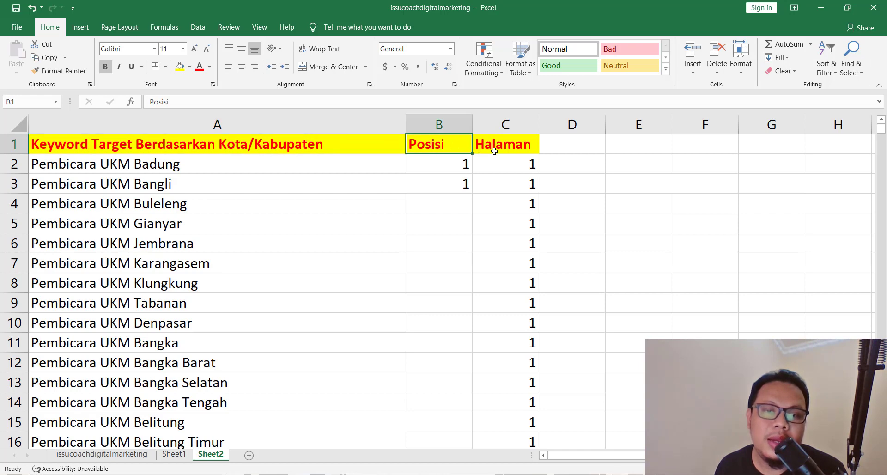
{"action": "left_click", "coordinate": [494, 151]}
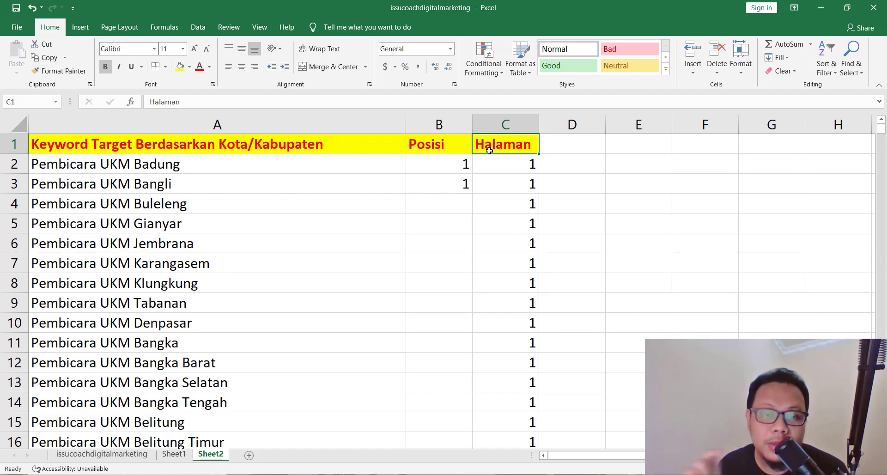
{"action": "left_click", "coordinate": [449, 147]}
{"action": "left_click", "coordinate": [491, 151]}
{"action": "left_click", "coordinate": [457, 150]}
{"action": "left_click", "coordinate": [375, 157]}
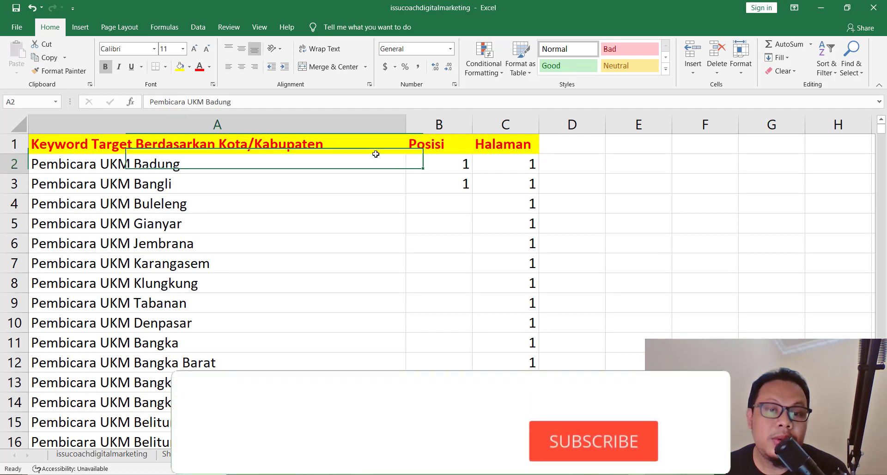
{"action": "left_click", "coordinate": [430, 147]}
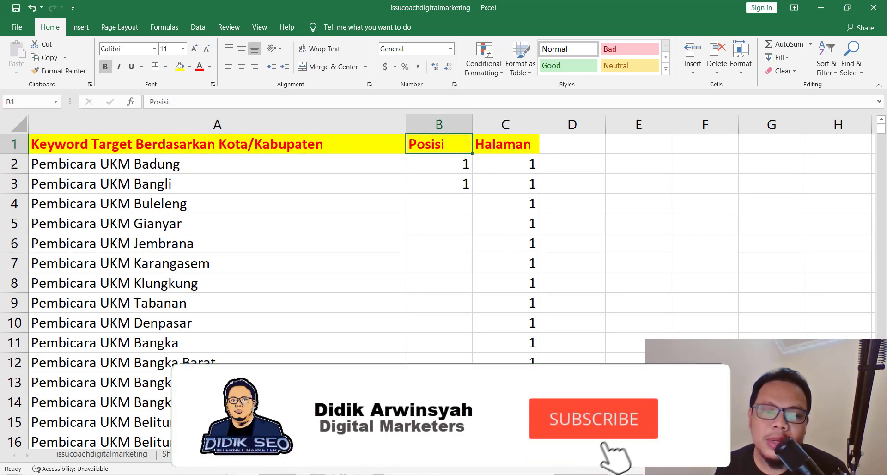